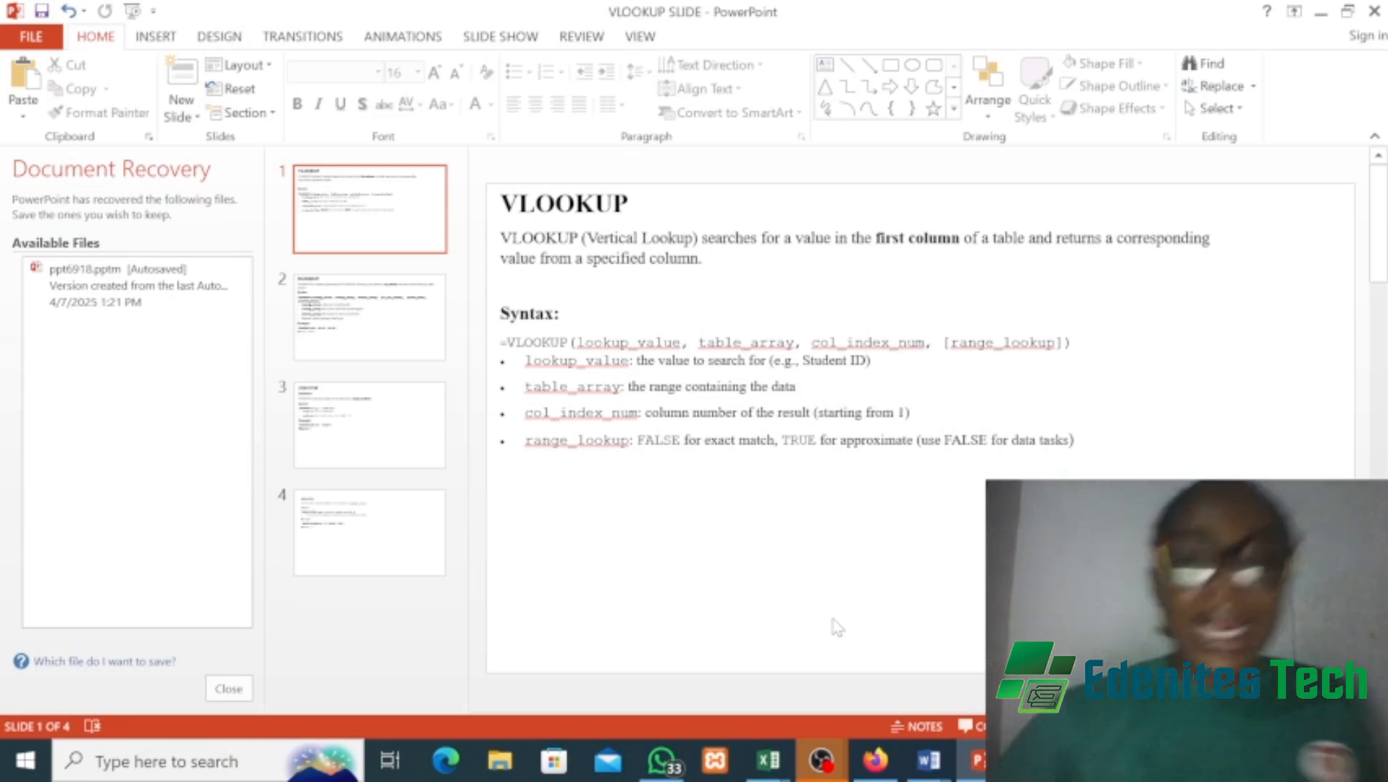
- Switch to OBS to hide the Video Capture Device source, and return to the VLOOKUP slide in PowerPoint
{"action": "left_click", "coordinate": [822, 763]}
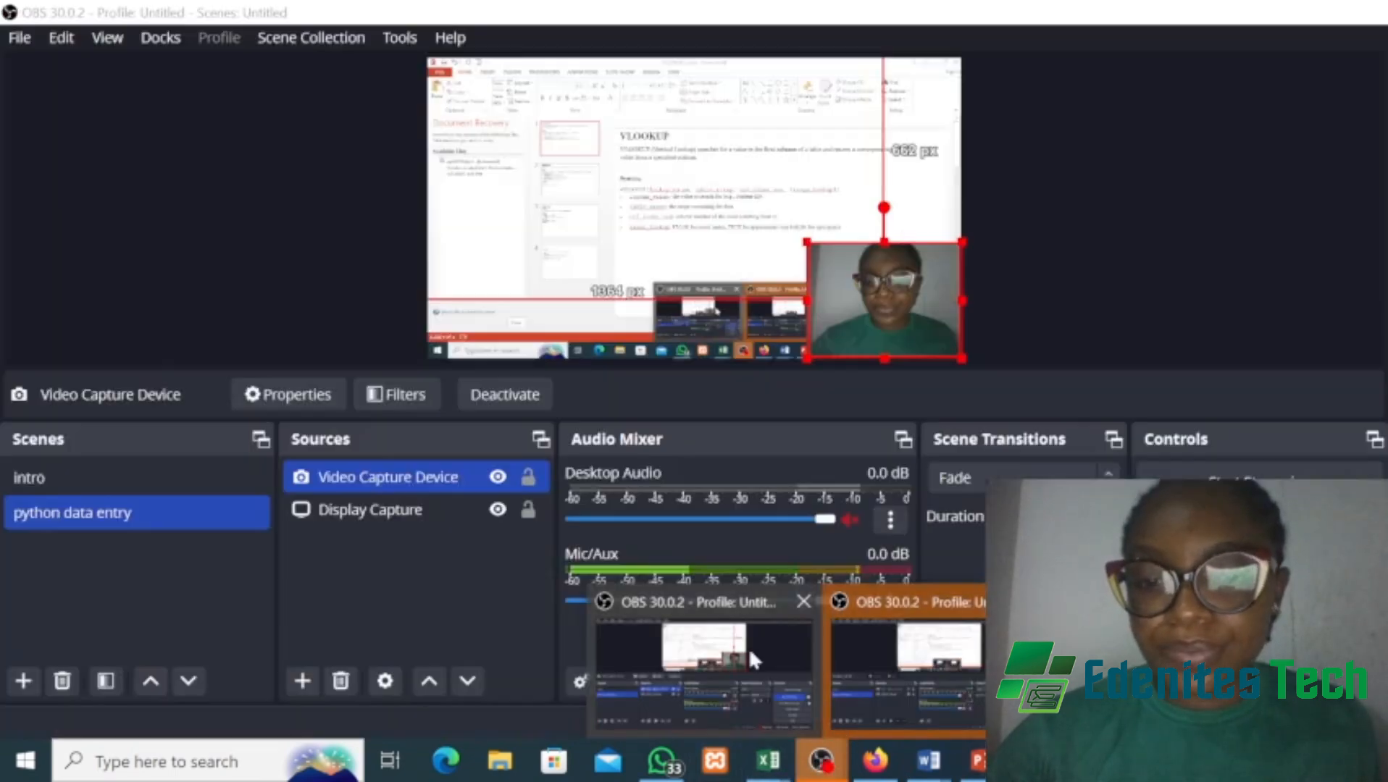
{"action": "left_click", "coordinate": [748, 647]}
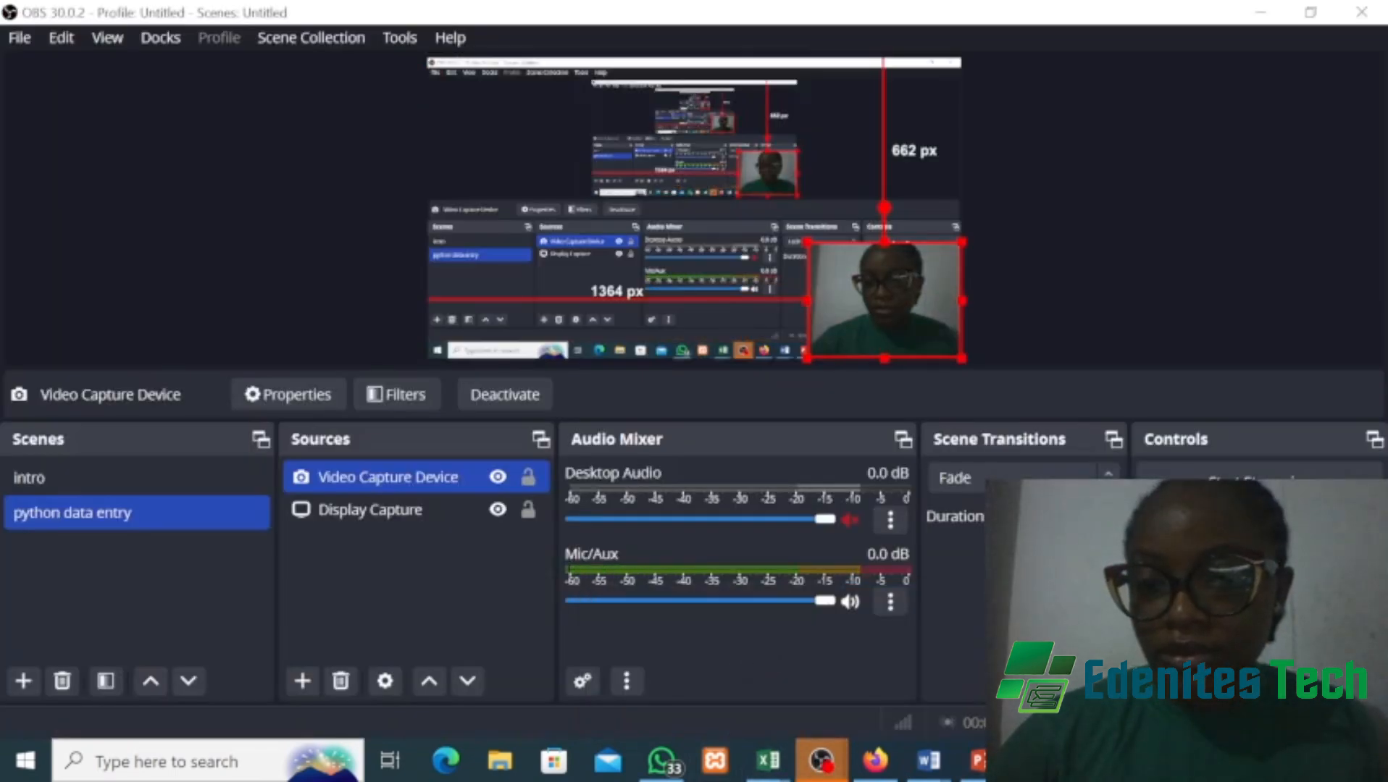
{"action": "left_click", "coordinate": [499, 478]}
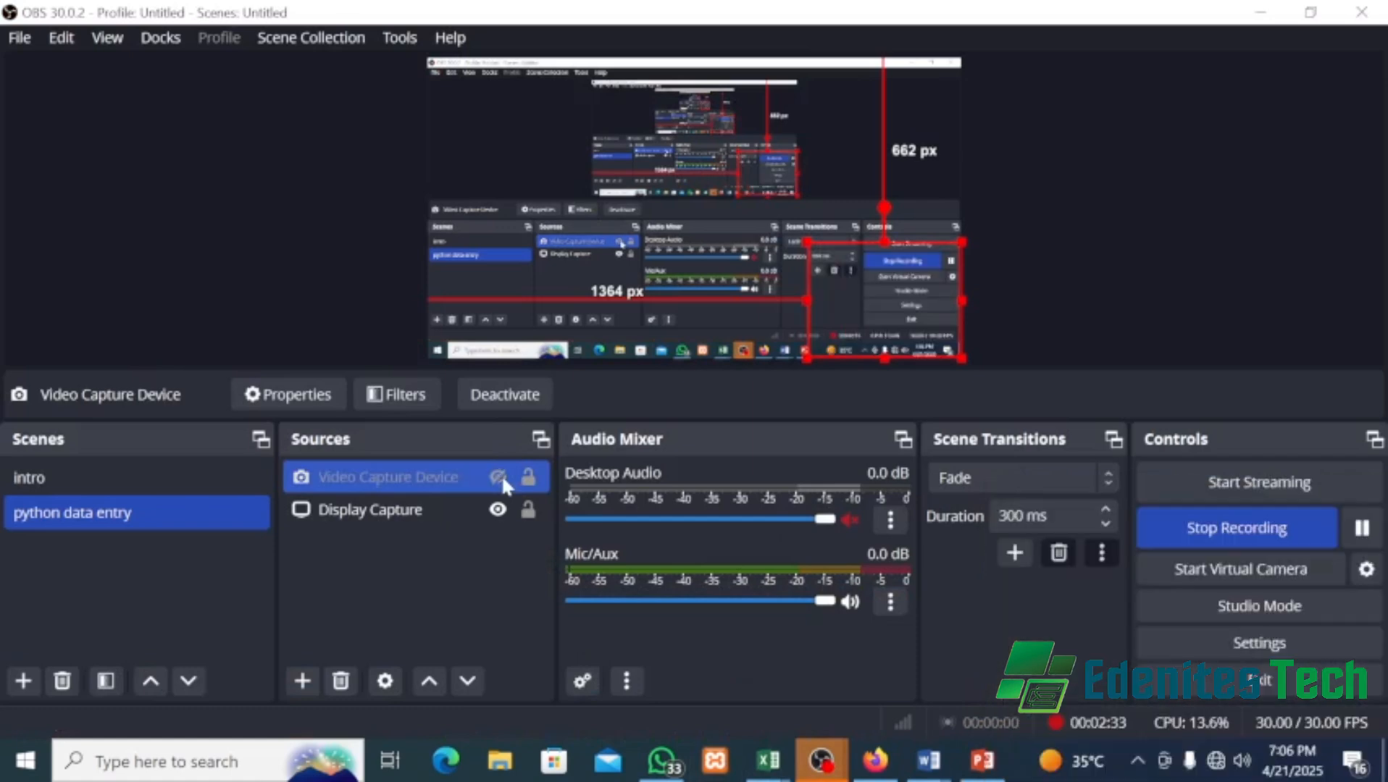
{"action": "left_click", "coordinate": [990, 765]}
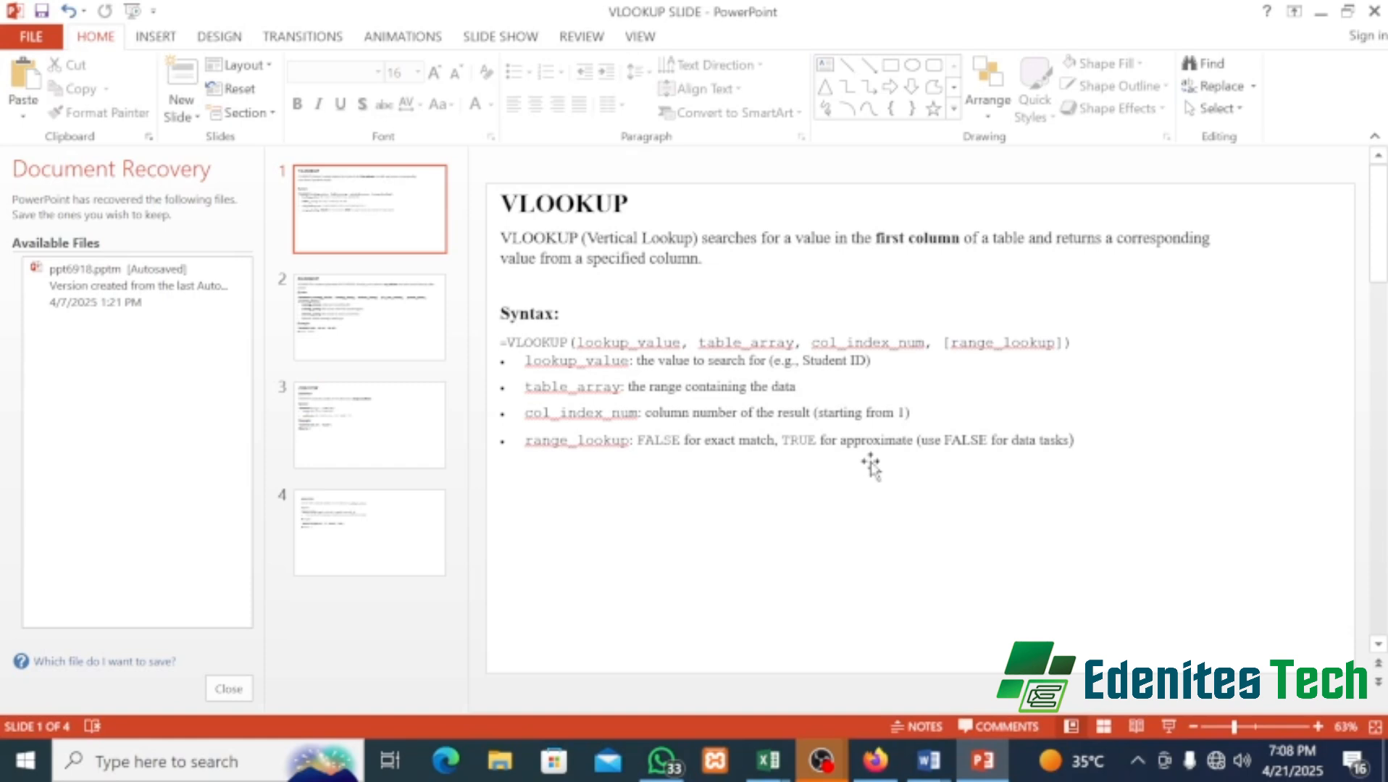
- Switch to the Excel_Tutorial_Dataset workbook in Excel and begin a VLOOKUP formula in cell H2 with lookup value 103
{"action": "left_click", "coordinate": [768, 761]}
{"action": "left_click", "coordinate": [867, 697]}
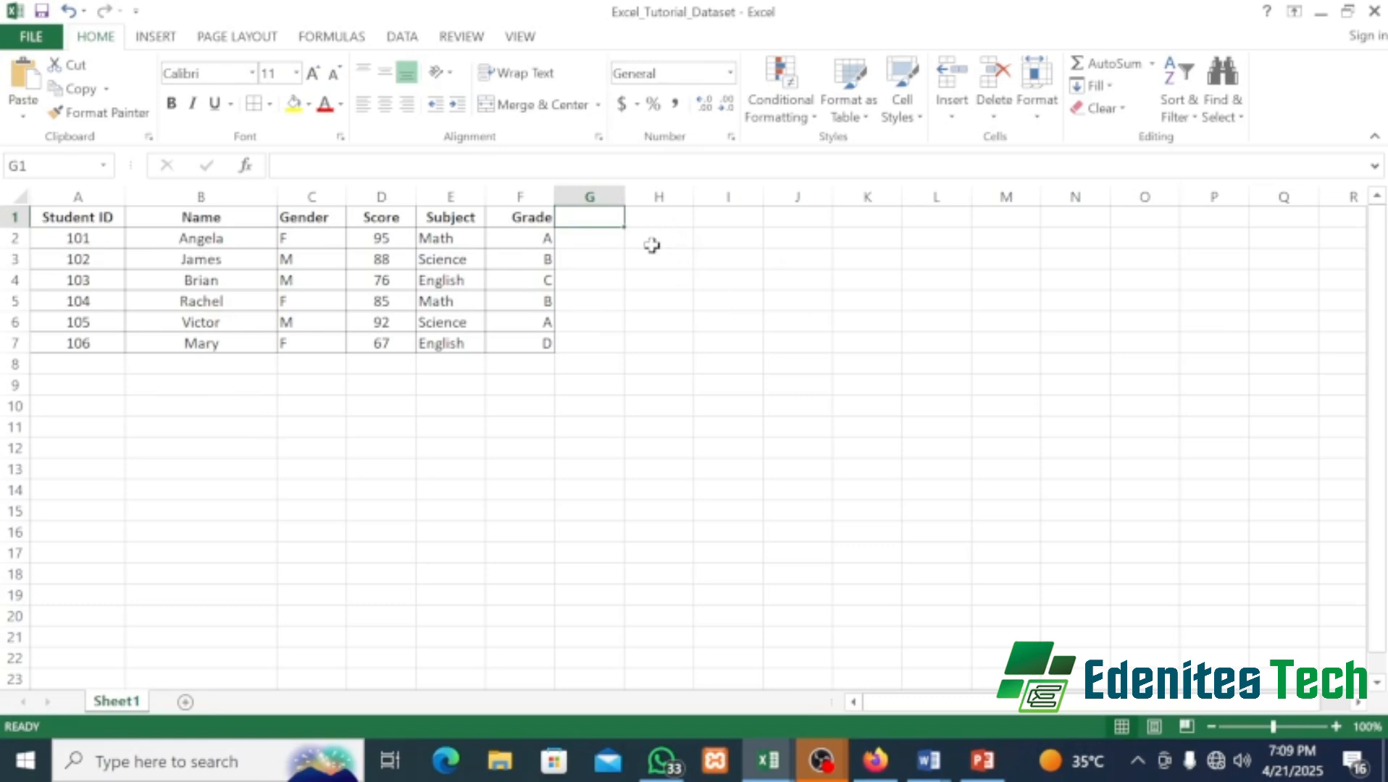
{"action": "left_click", "coordinate": [659, 245]}
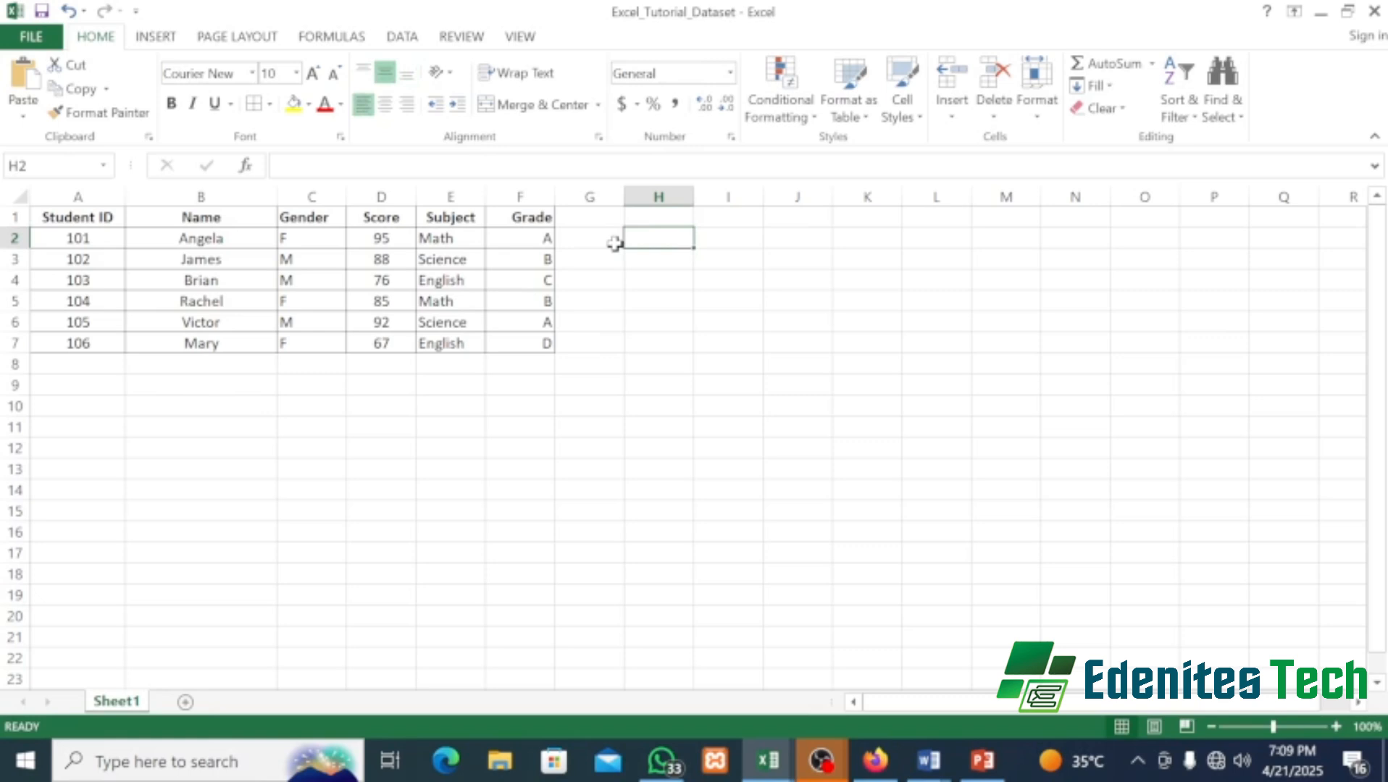
{"action": "type", "text": "=V"}
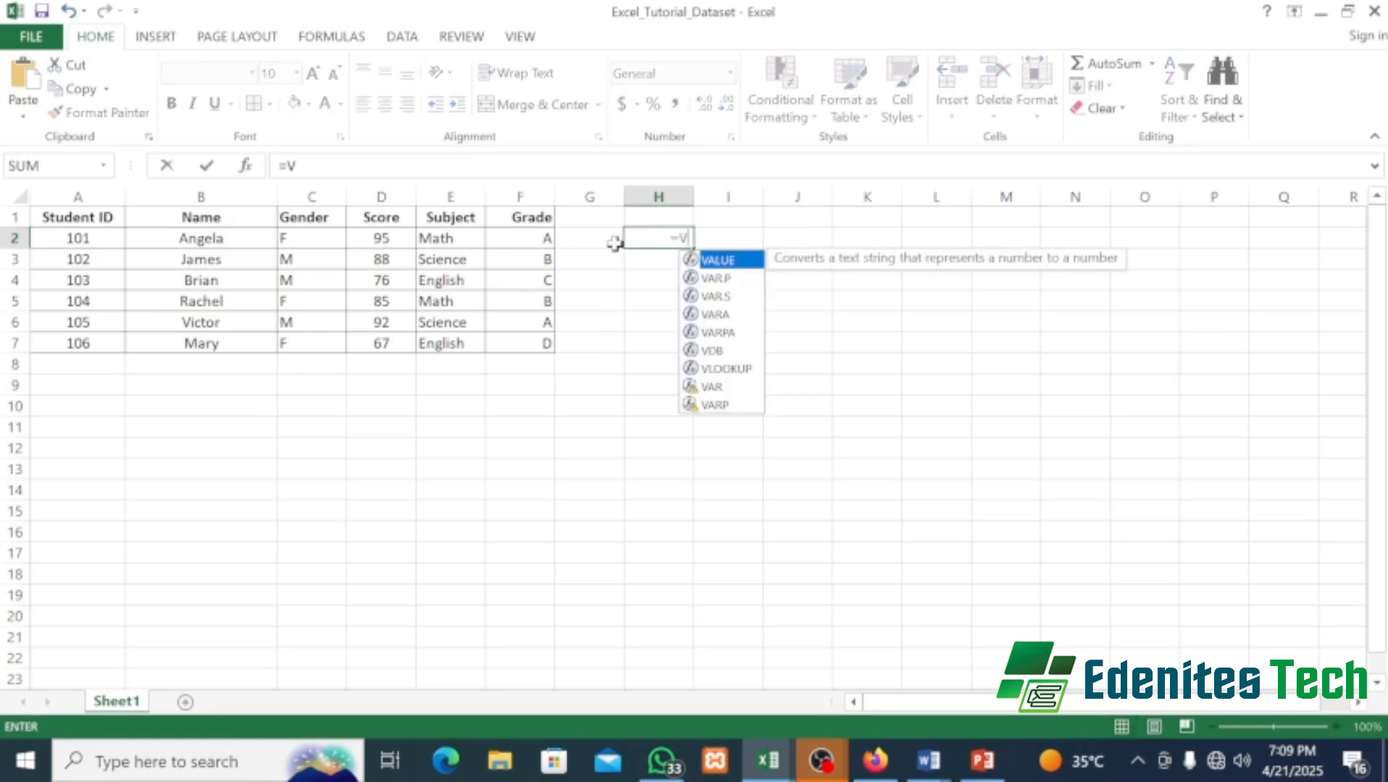
{"action": "type", "text": "L"}
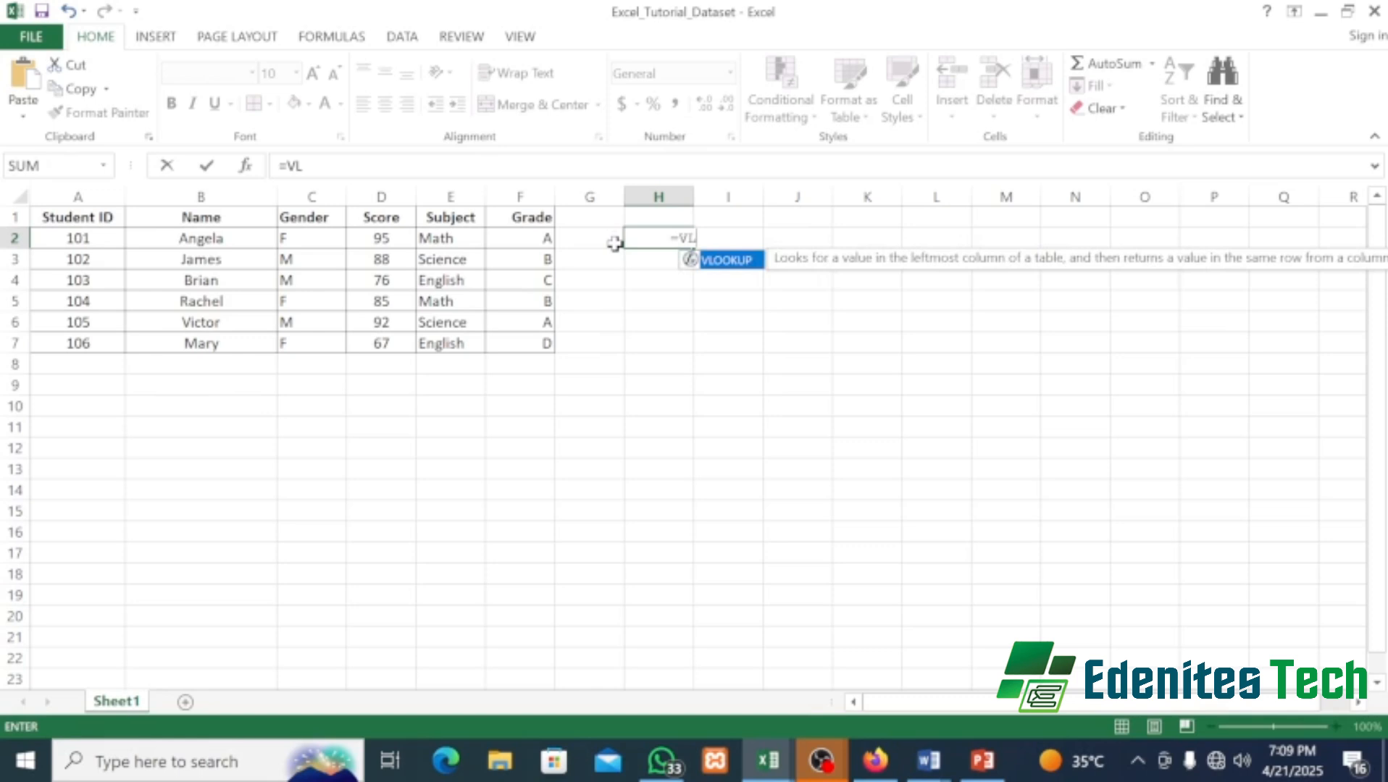
{"action": "double_click", "coordinate": [752, 266]}
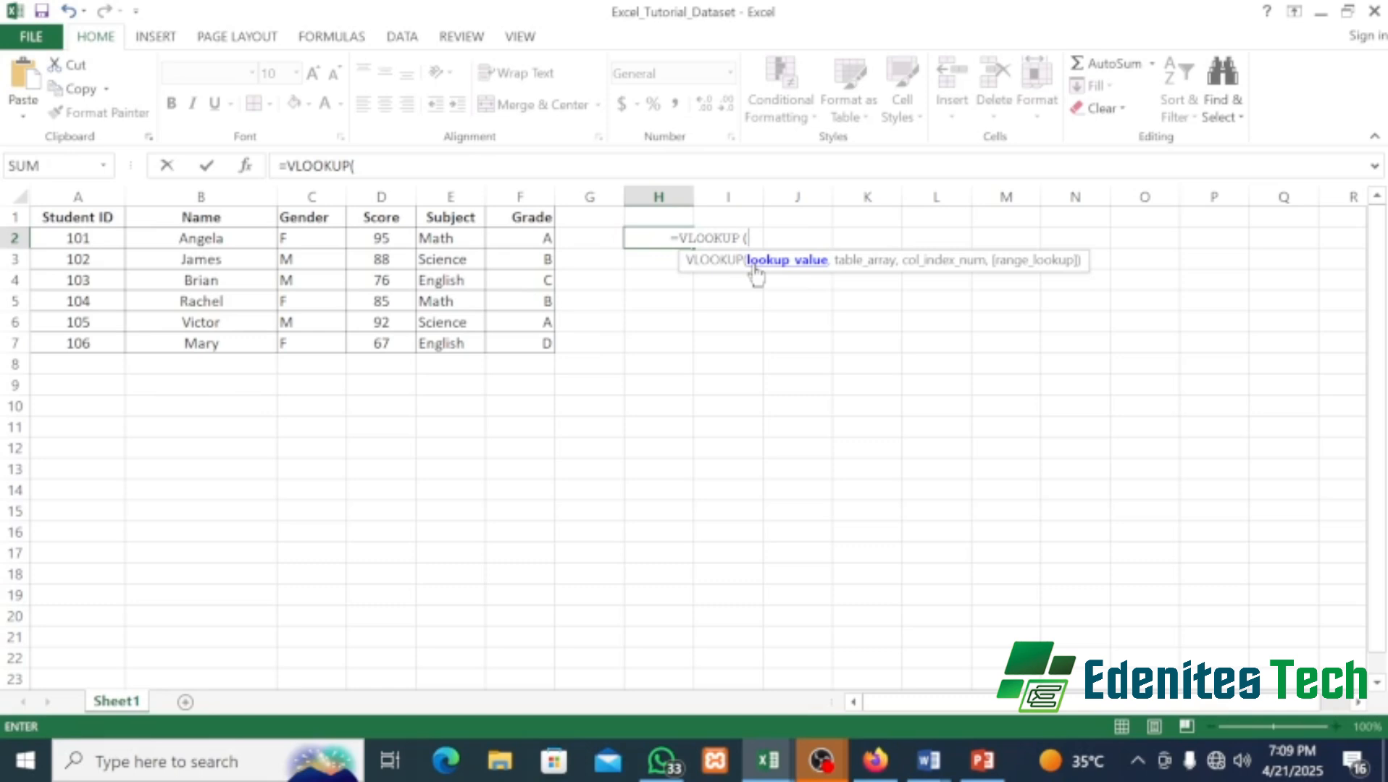
{"action": "type", "text": "103,"}
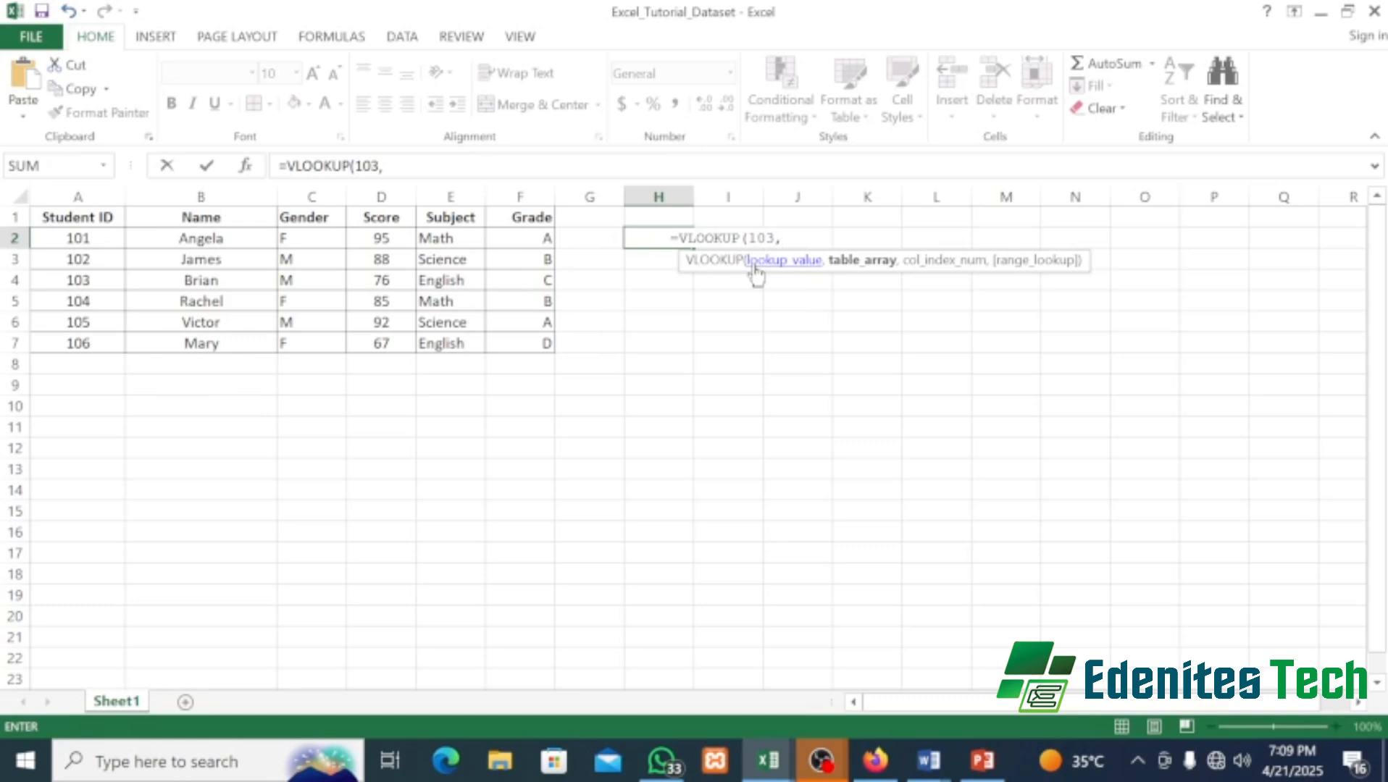
- Complete the VLOOKUP formula in H2 with table array A2:F7, column index 6 and FALSE for an exact match
{"action": "left_click_drag", "start_coordinate": [70, 234], "coordinate": [526, 347]}
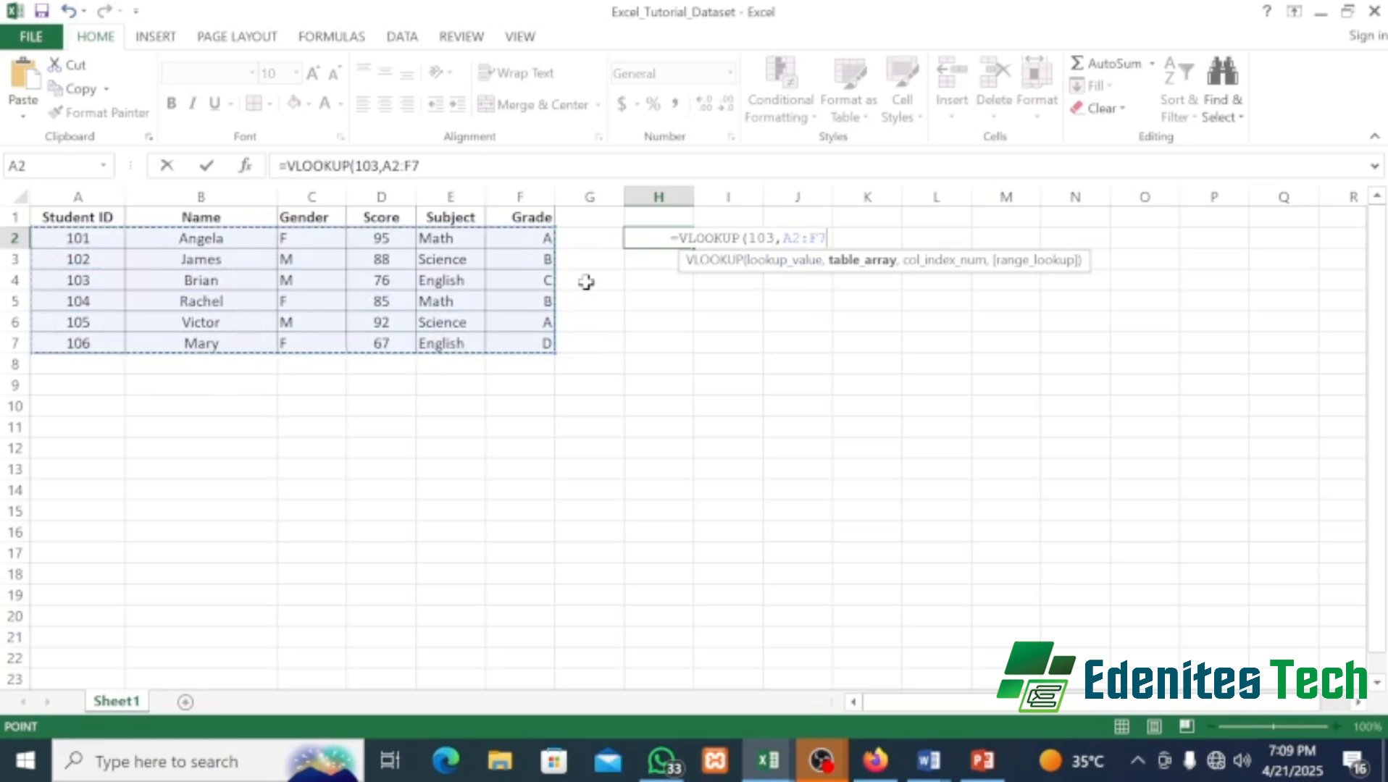
{"action": "type", "text": ","}
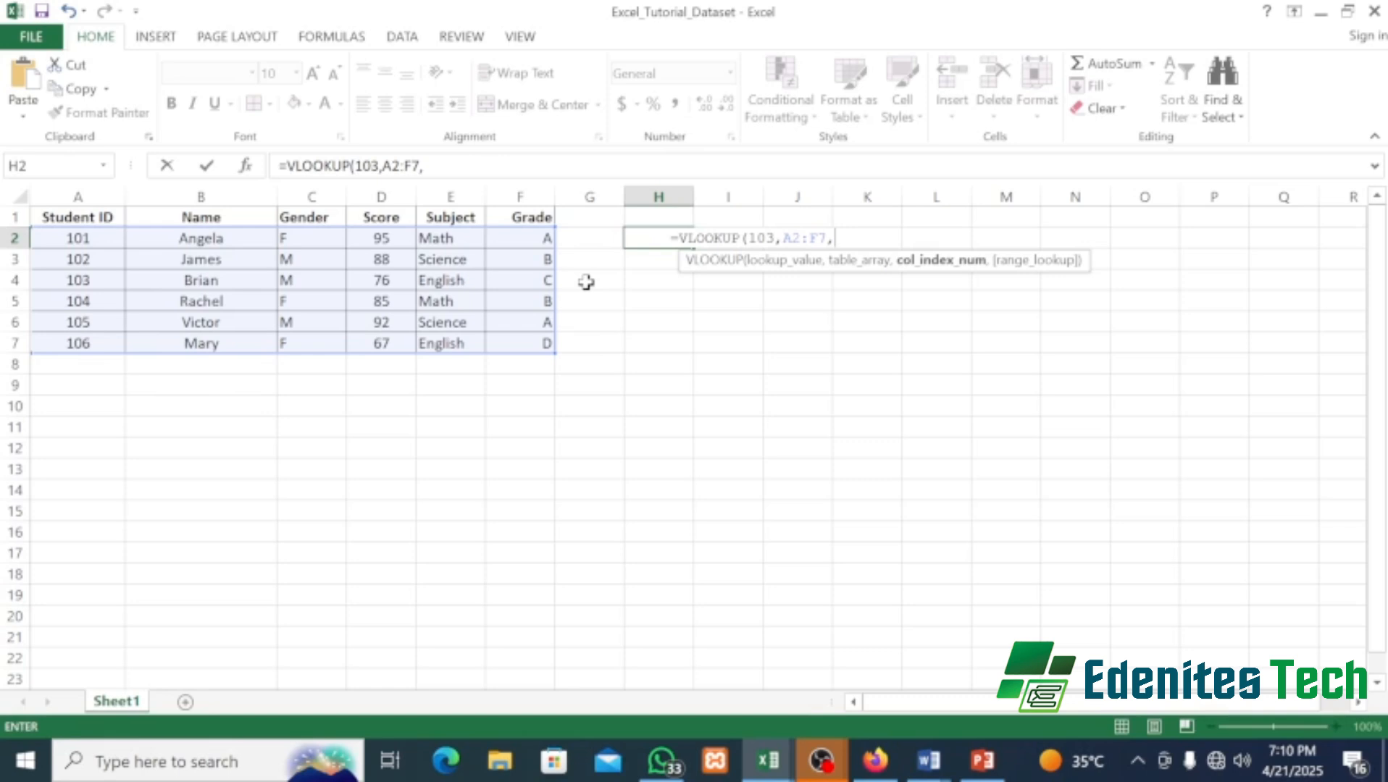
{"action": "type", "text": "6,"}
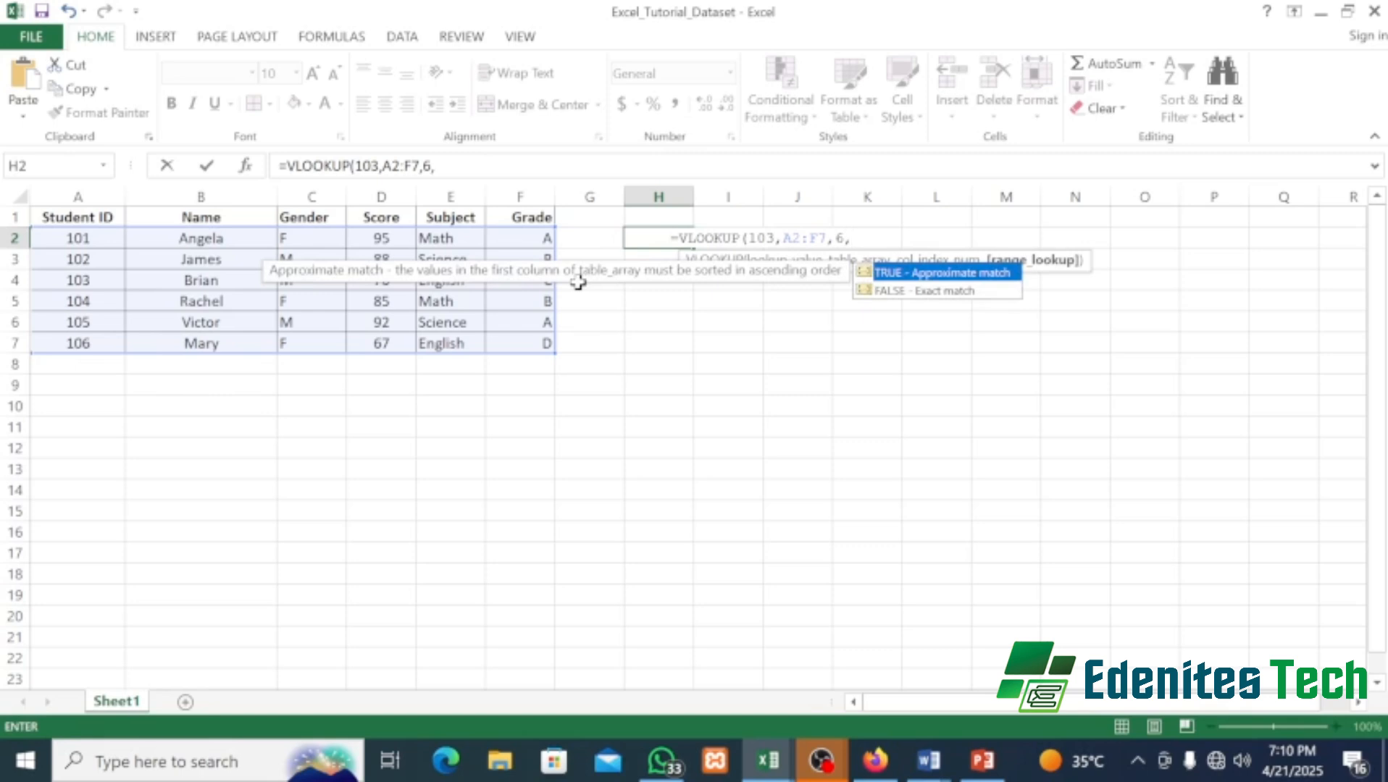
{"action": "left_click", "coordinate": [896, 291]}
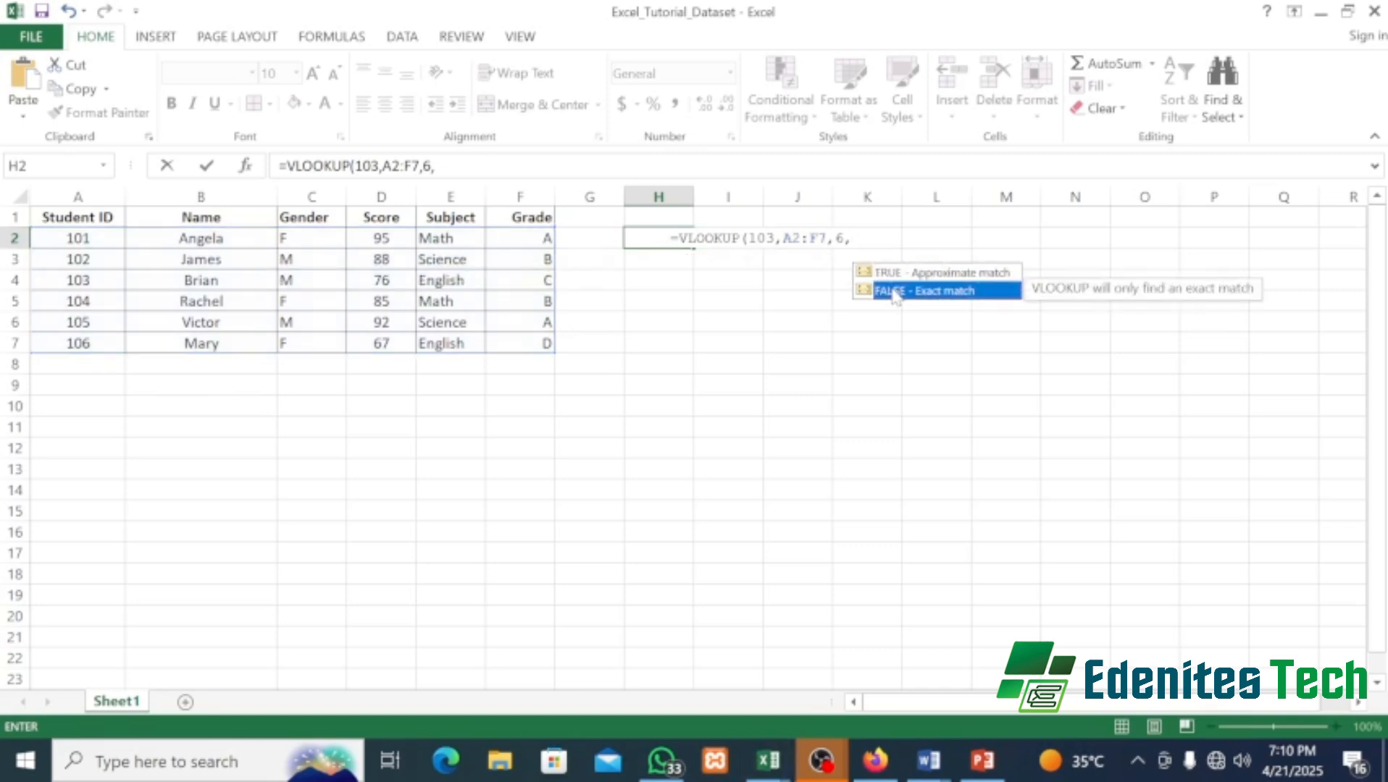
{"action": "double_click", "coordinate": [896, 291]}
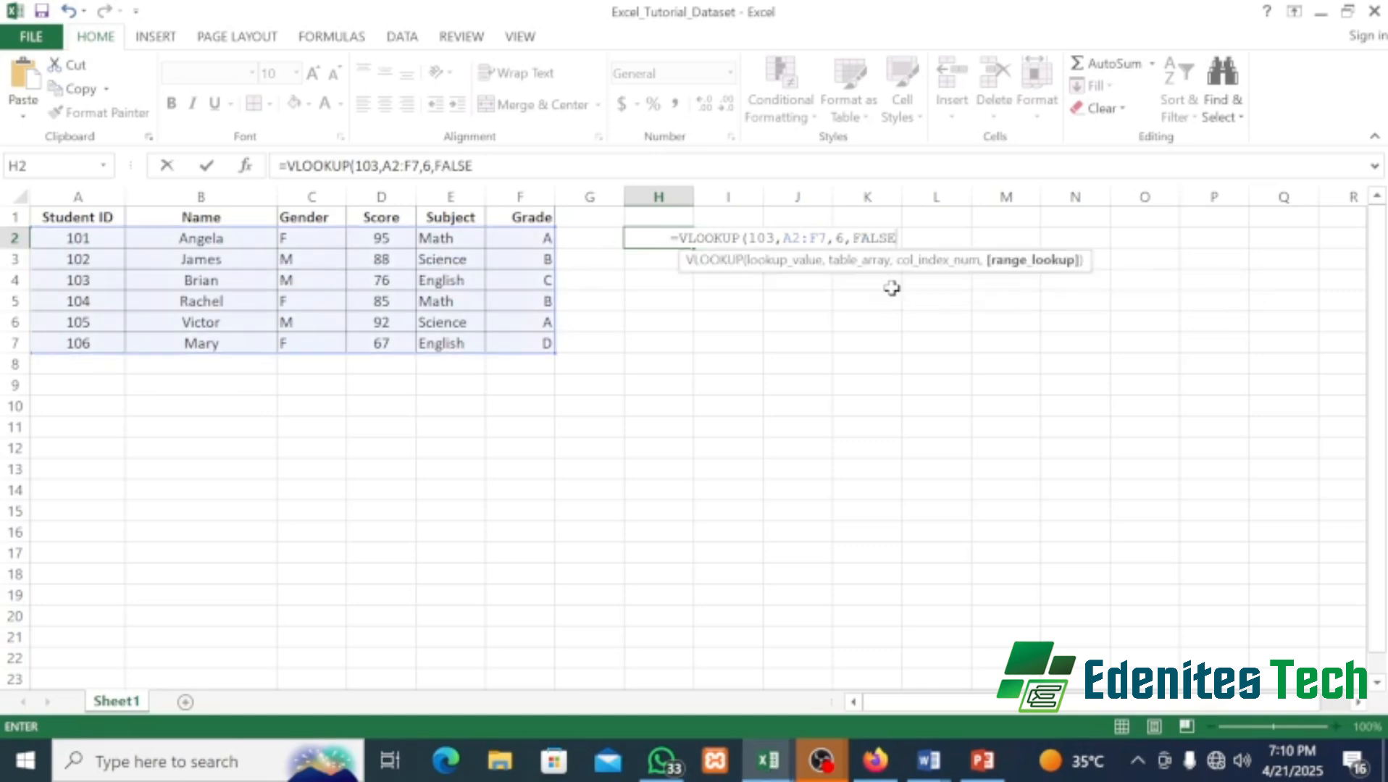
{"action": "type", "text": ")"}
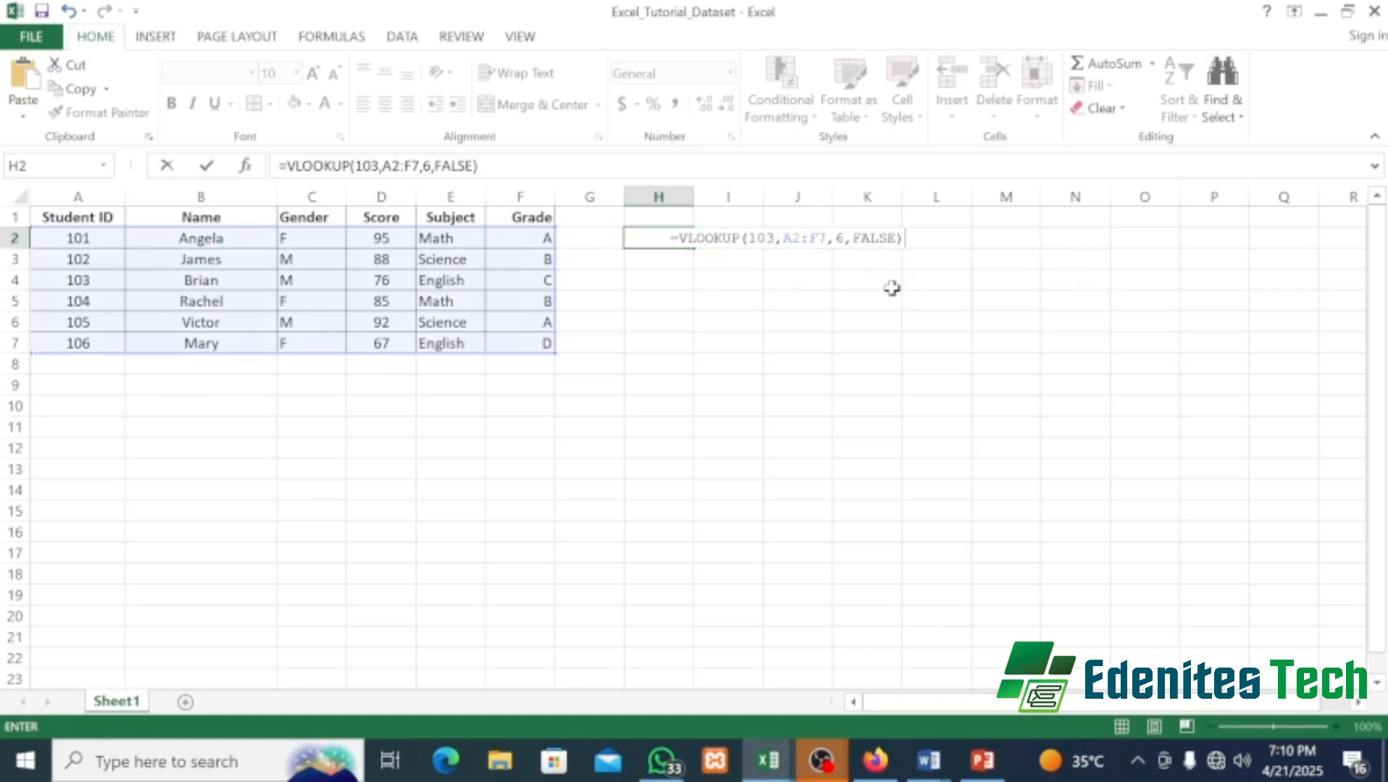
{"action": "key", "text": "Return"}
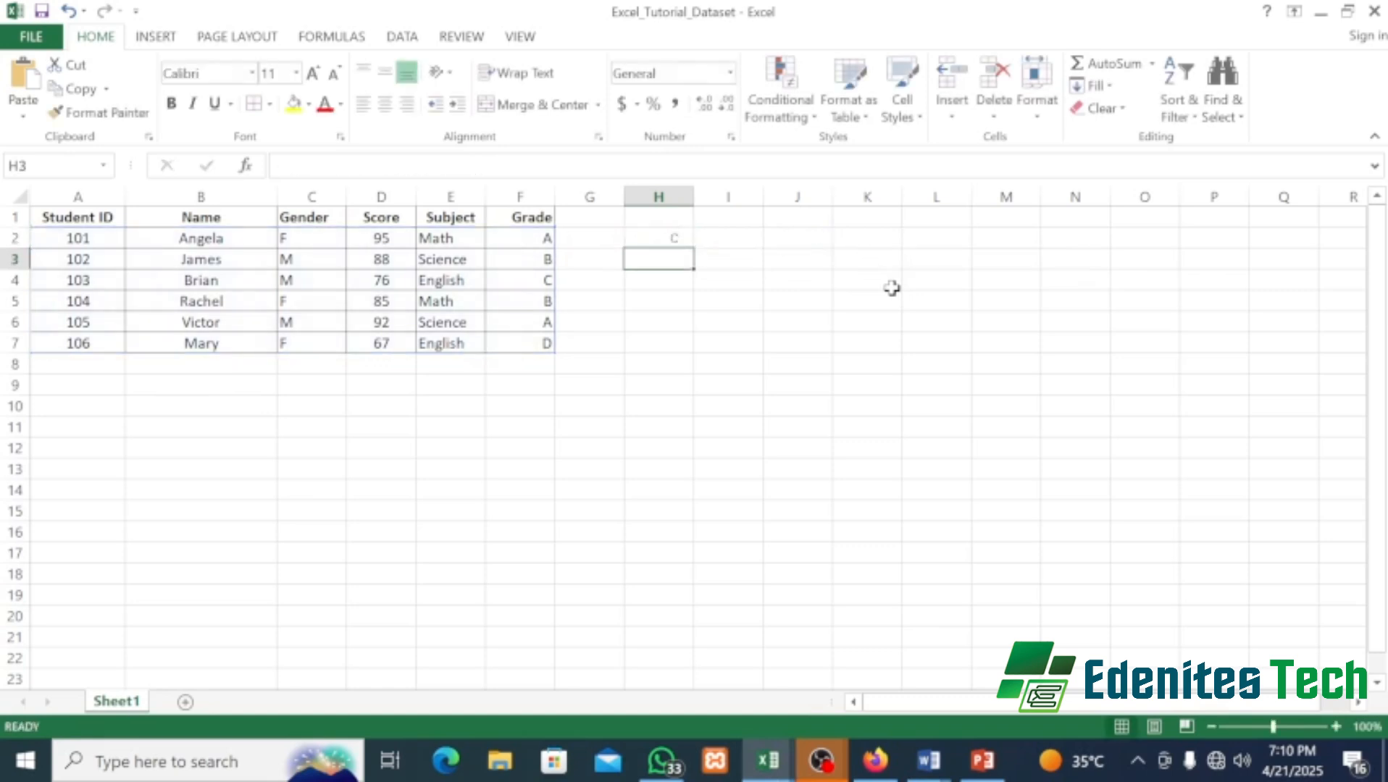
{"action": "left_click", "coordinate": [661, 235]}
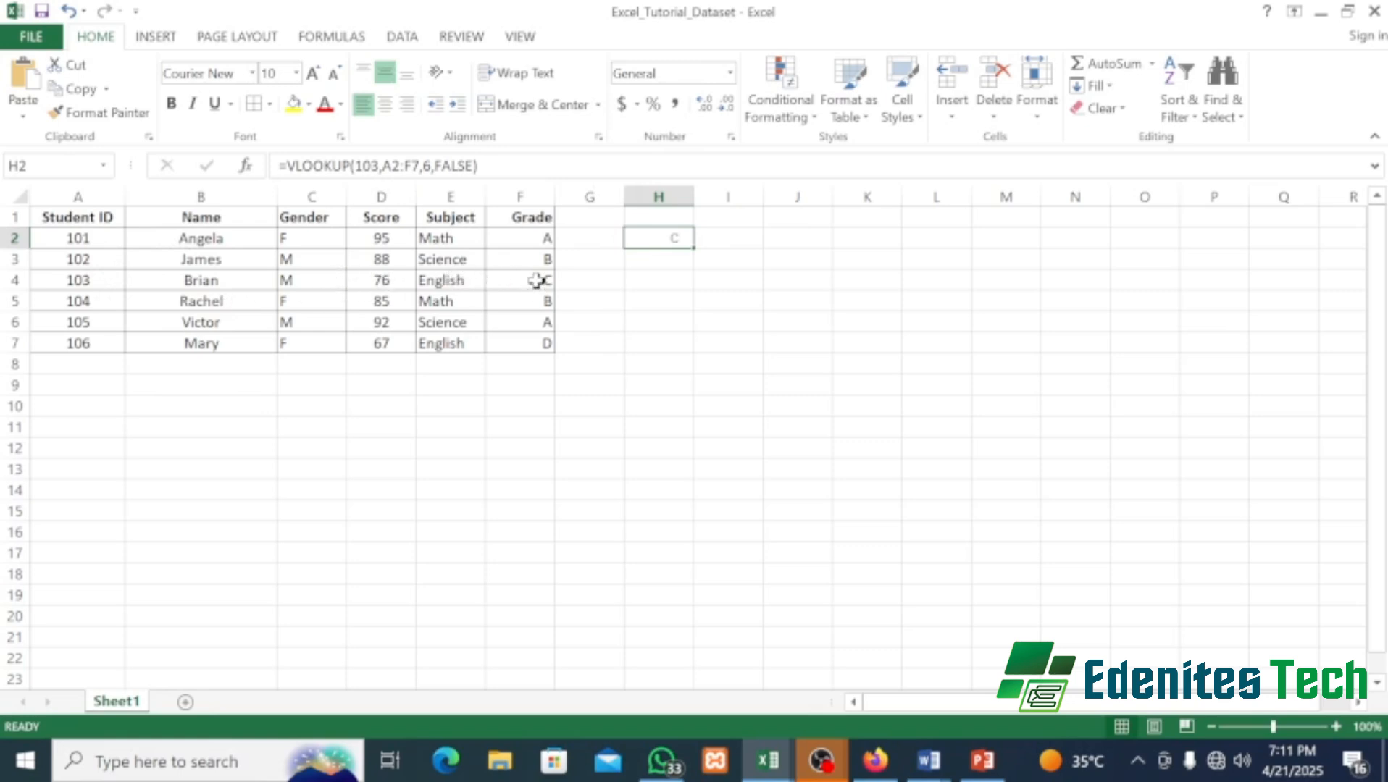
- Select cell H3, and display the second slide, on XLOOKUP, in the PowerPoint presentation
{"action": "left_click", "coordinate": [665, 259]}
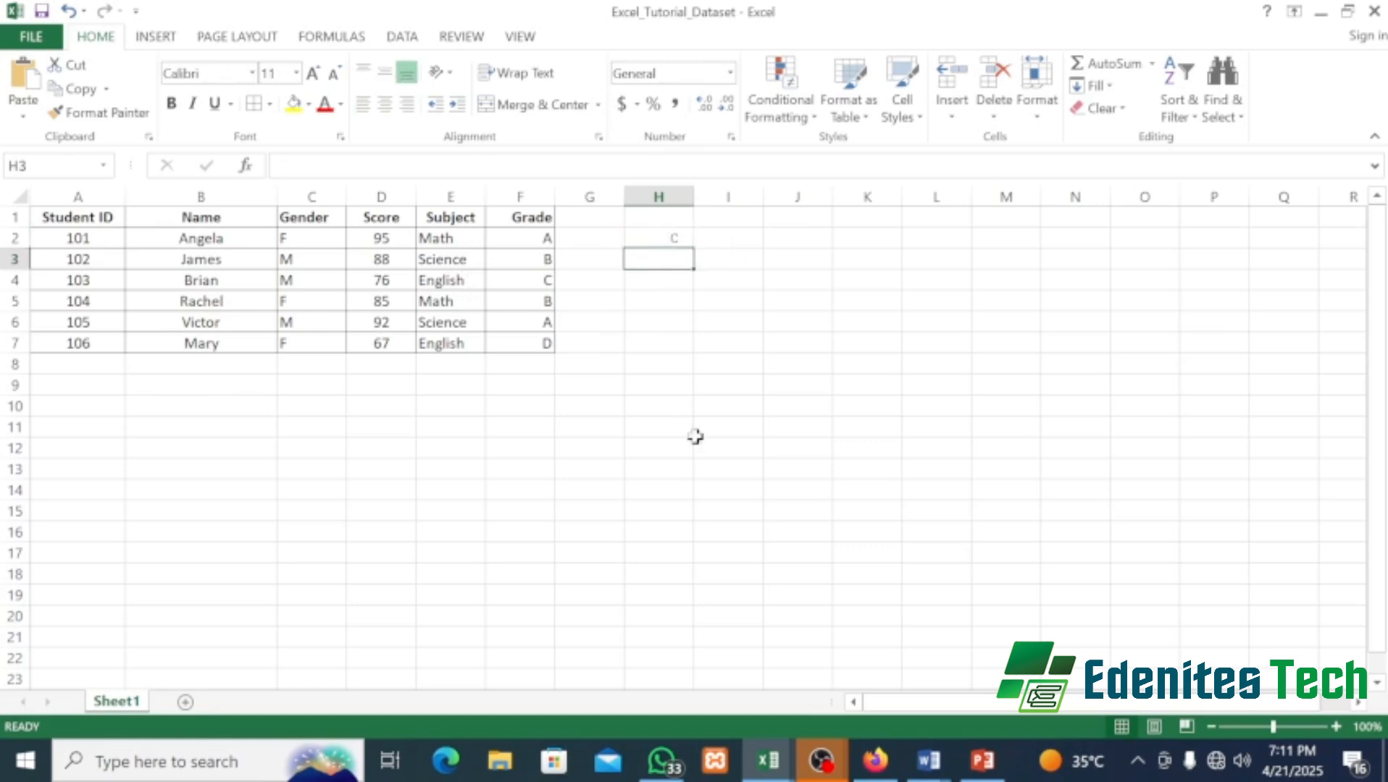
{"action": "mouse_move", "coordinate": [978, 767]}
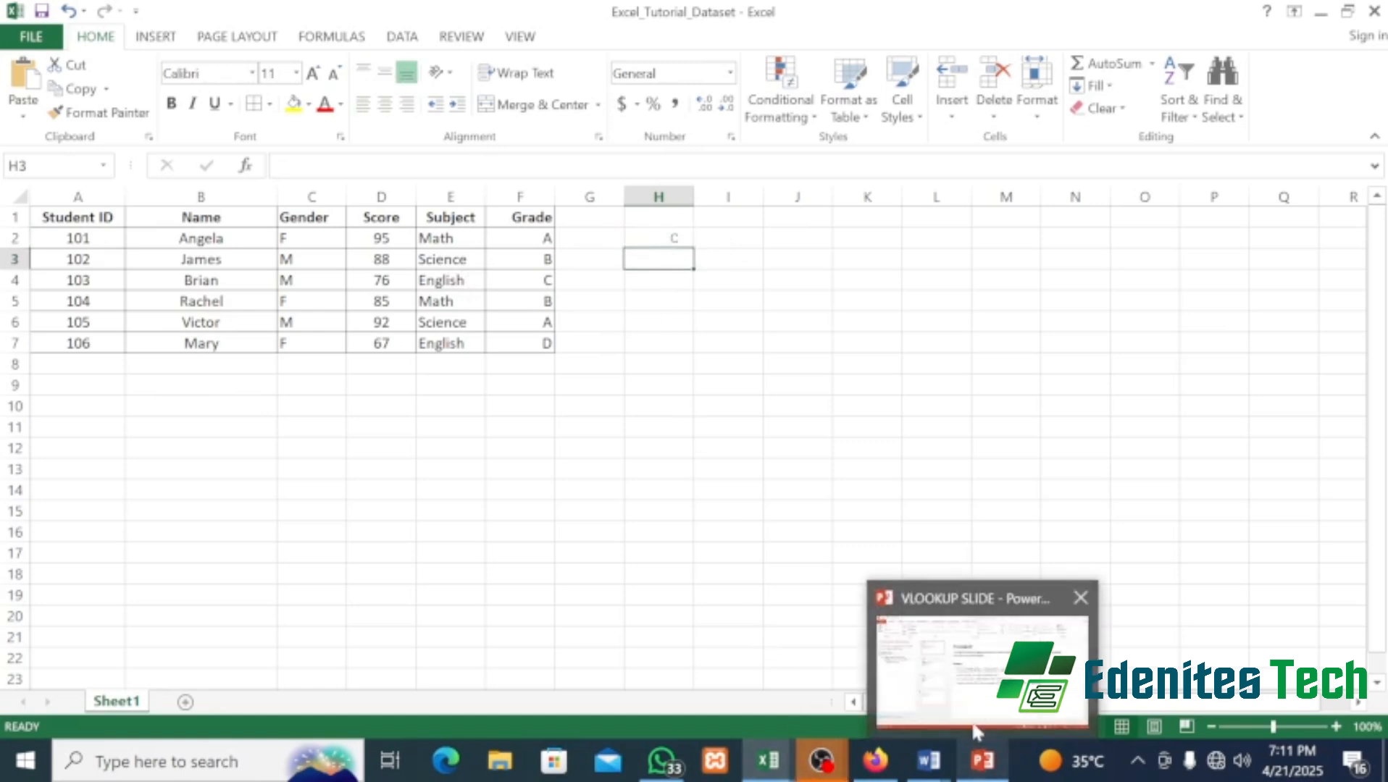
{"action": "left_click", "coordinate": [978, 702]}
{"action": "left_click", "coordinate": [410, 336]}
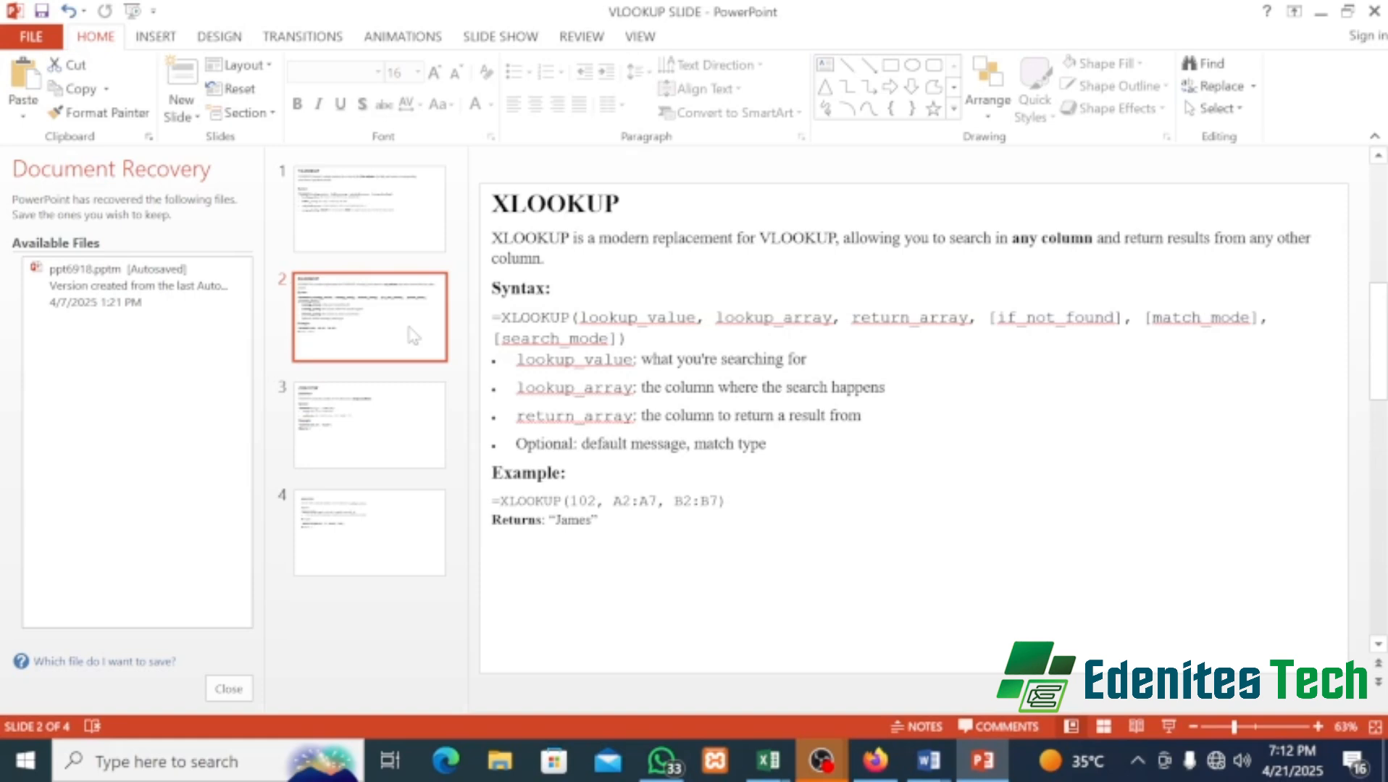
- Compare the student dataset in Excel with the XLOOKUP syntax slide in PowerPoint, ending on the dataset
{"action": "left_click", "coordinate": [768, 762]}
{"action": "left_click", "coordinate": [830, 655]}
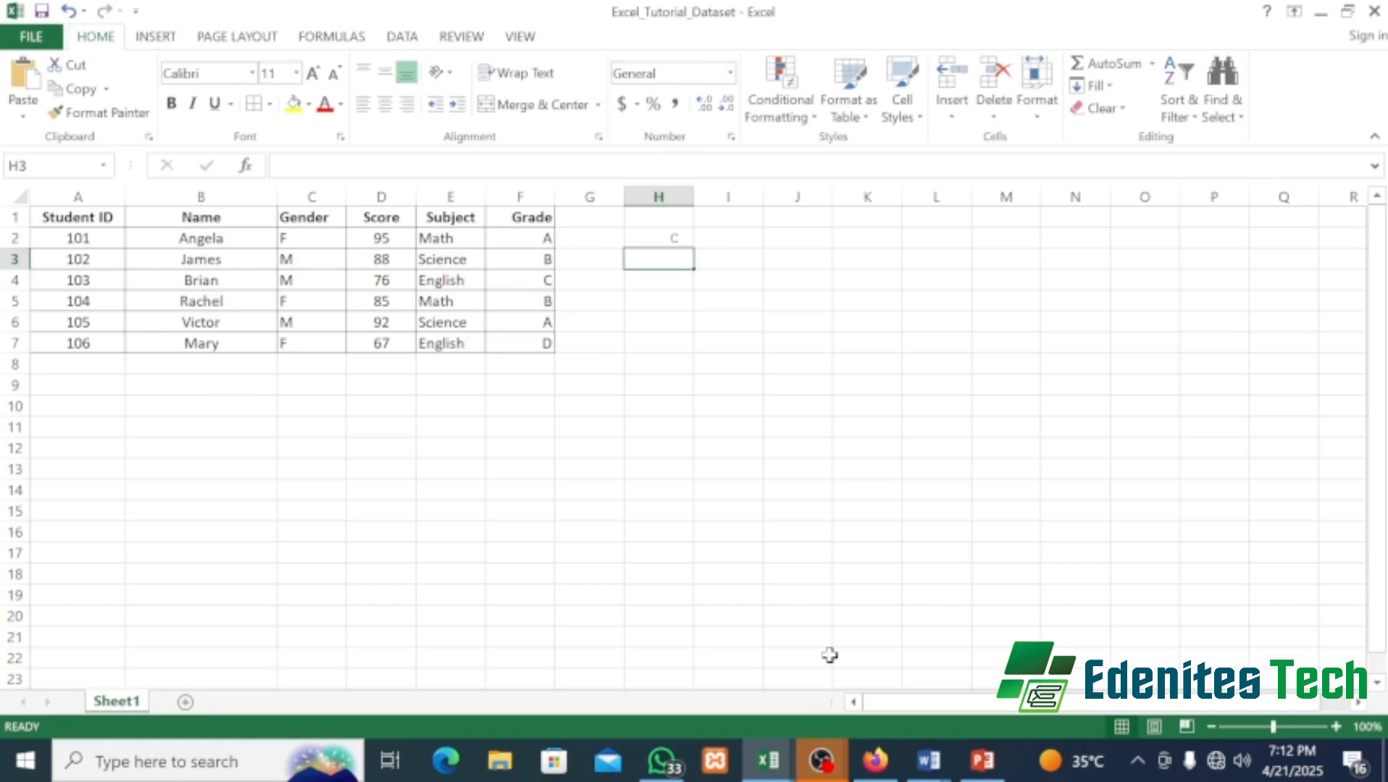
{"action": "left_click", "coordinate": [982, 761]}
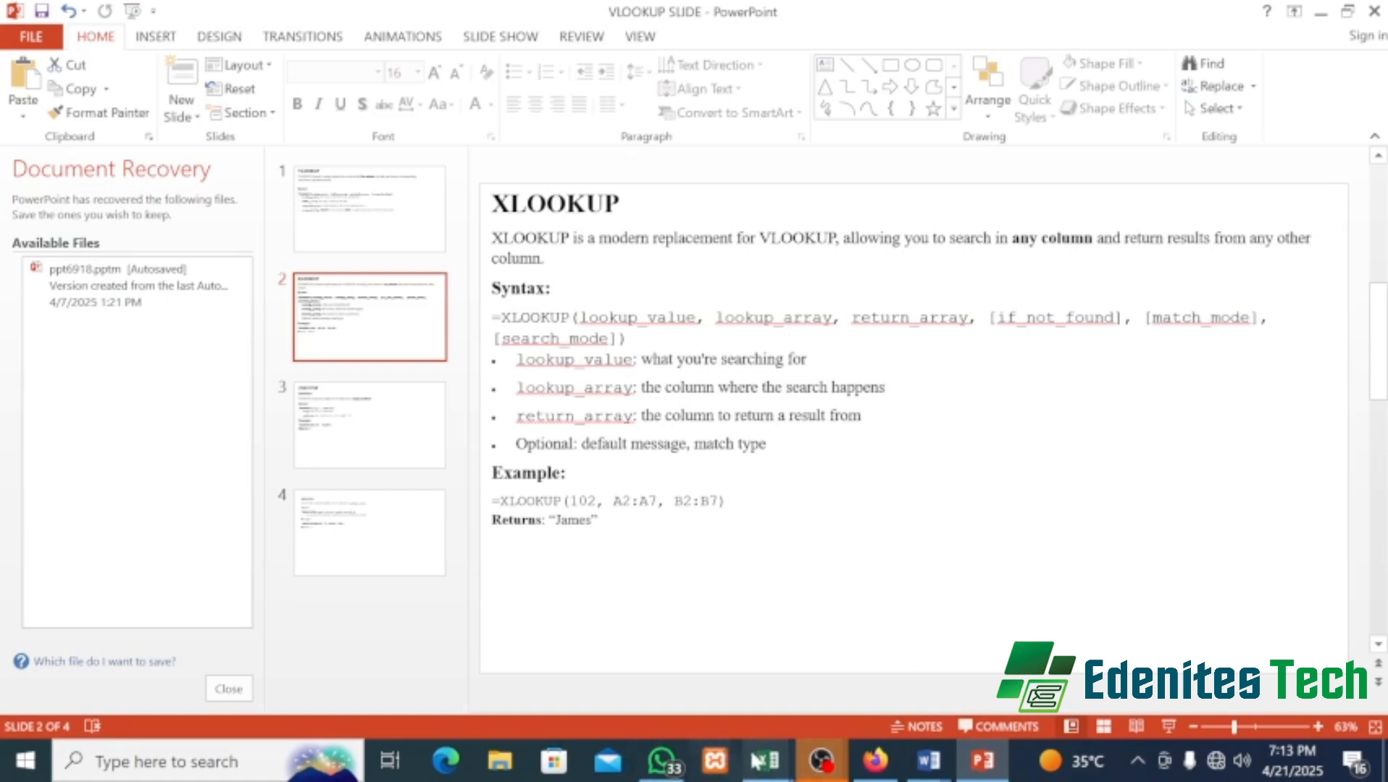
{"action": "mouse_move", "coordinate": [766, 762]}
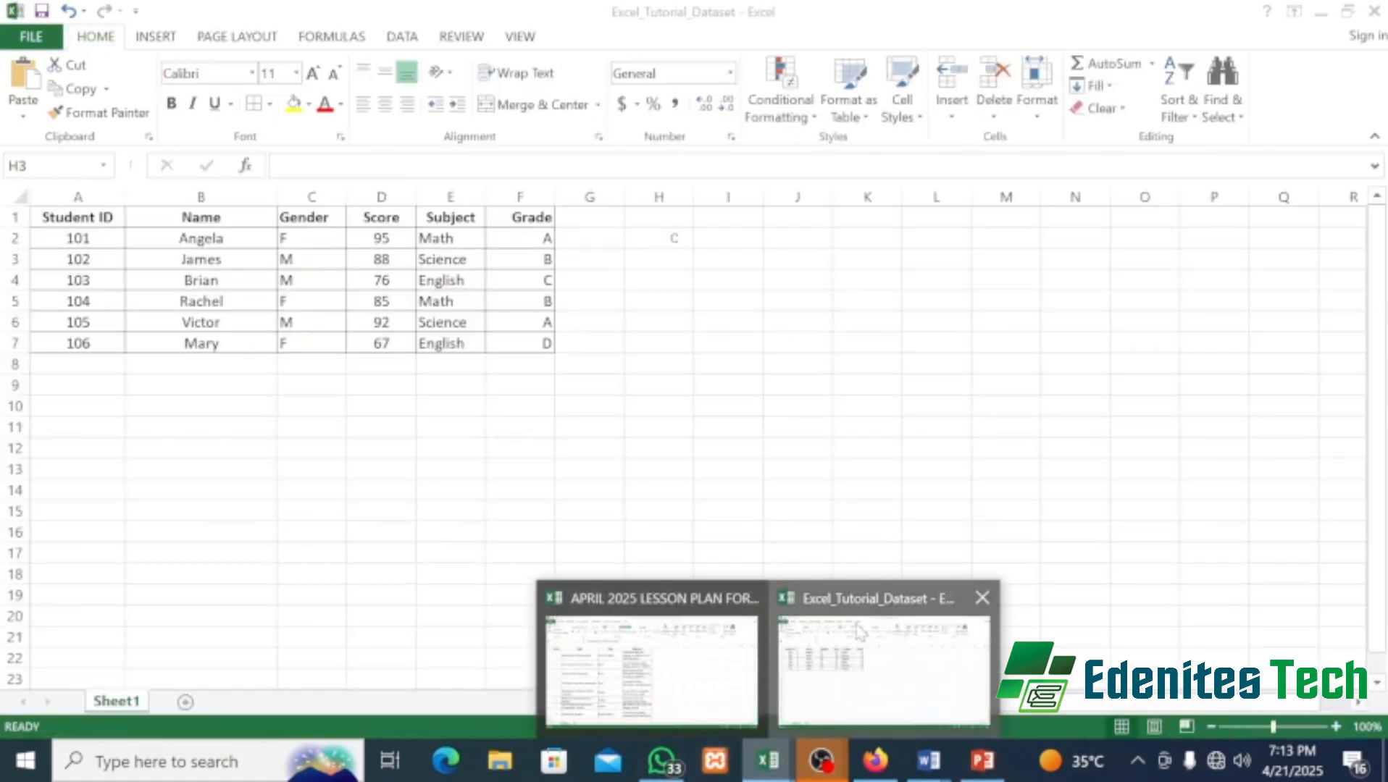
{"action": "left_click", "coordinate": [869, 652]}
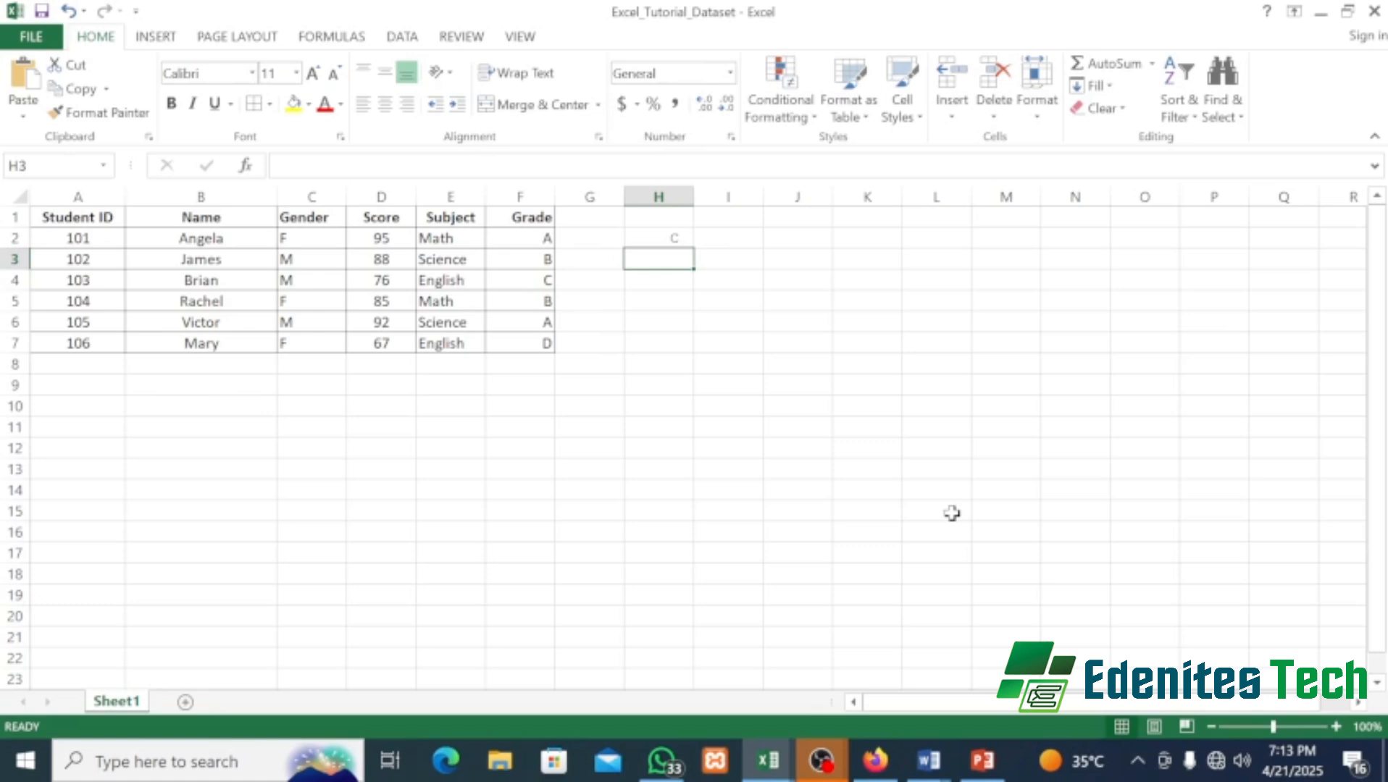
- Begin an XLOOKUP formula in cell H3 with the name of student 106 as lookup value and B2:B7 as lookup array
{"action": "type", "text": "="}
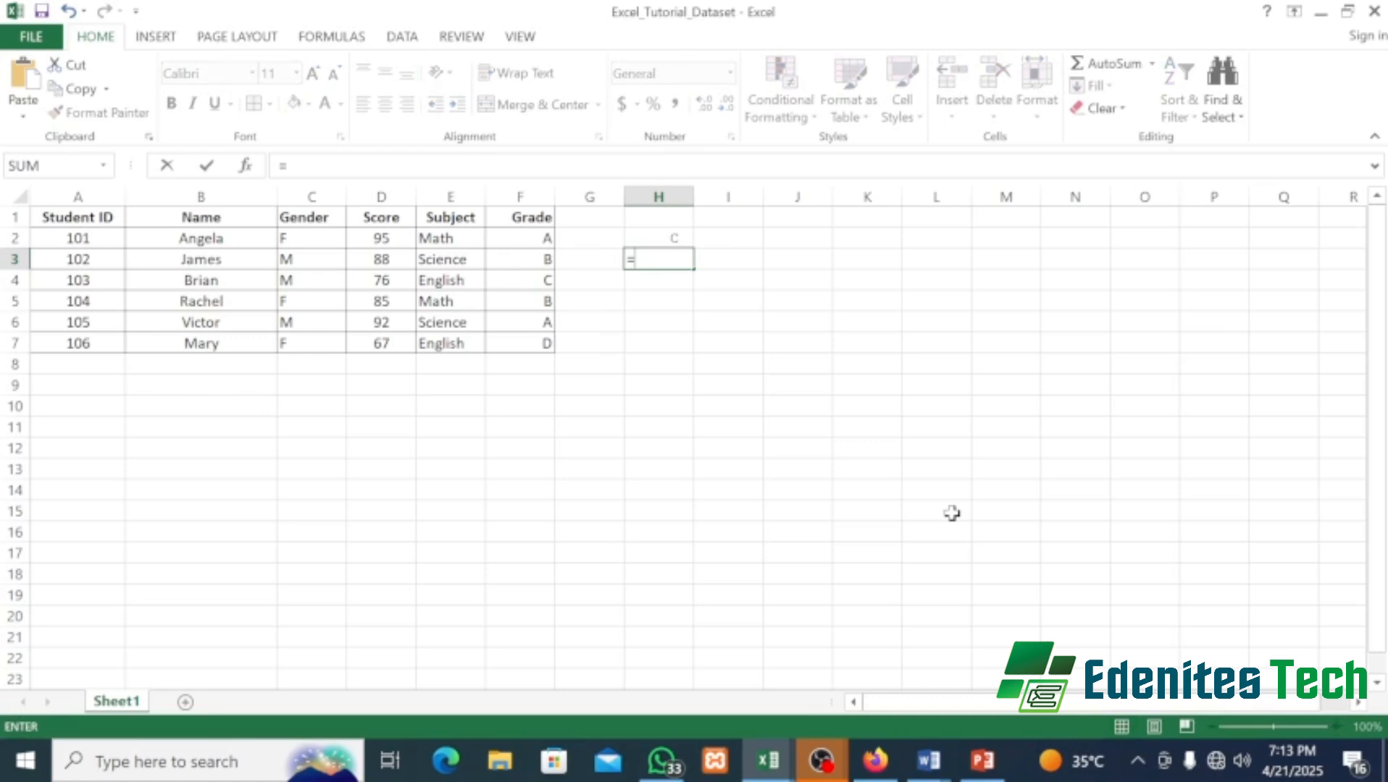
{"action": "type", "text": "XLOOKUO"}
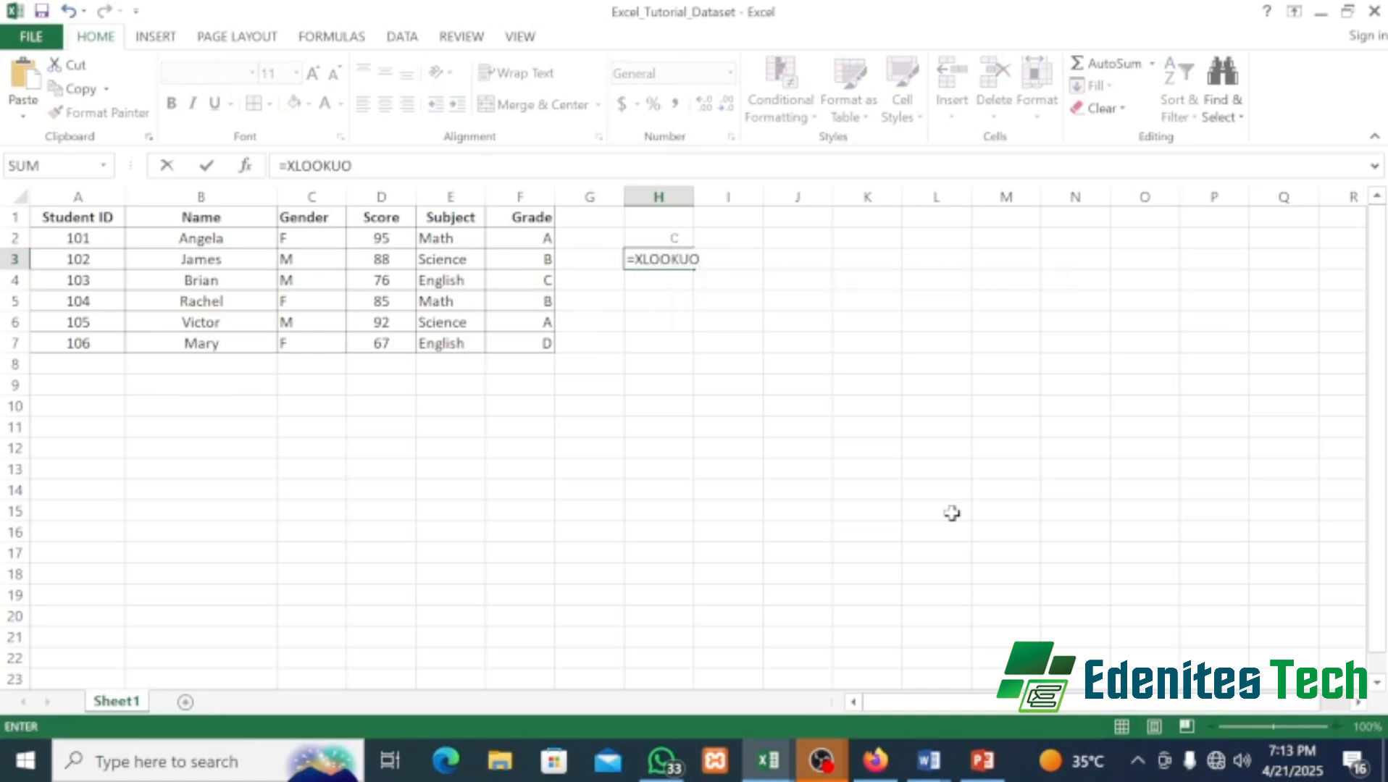
{"action": "key", "text": "BackSpace"}
{"action": "type", "text": "P(\"MARY"}
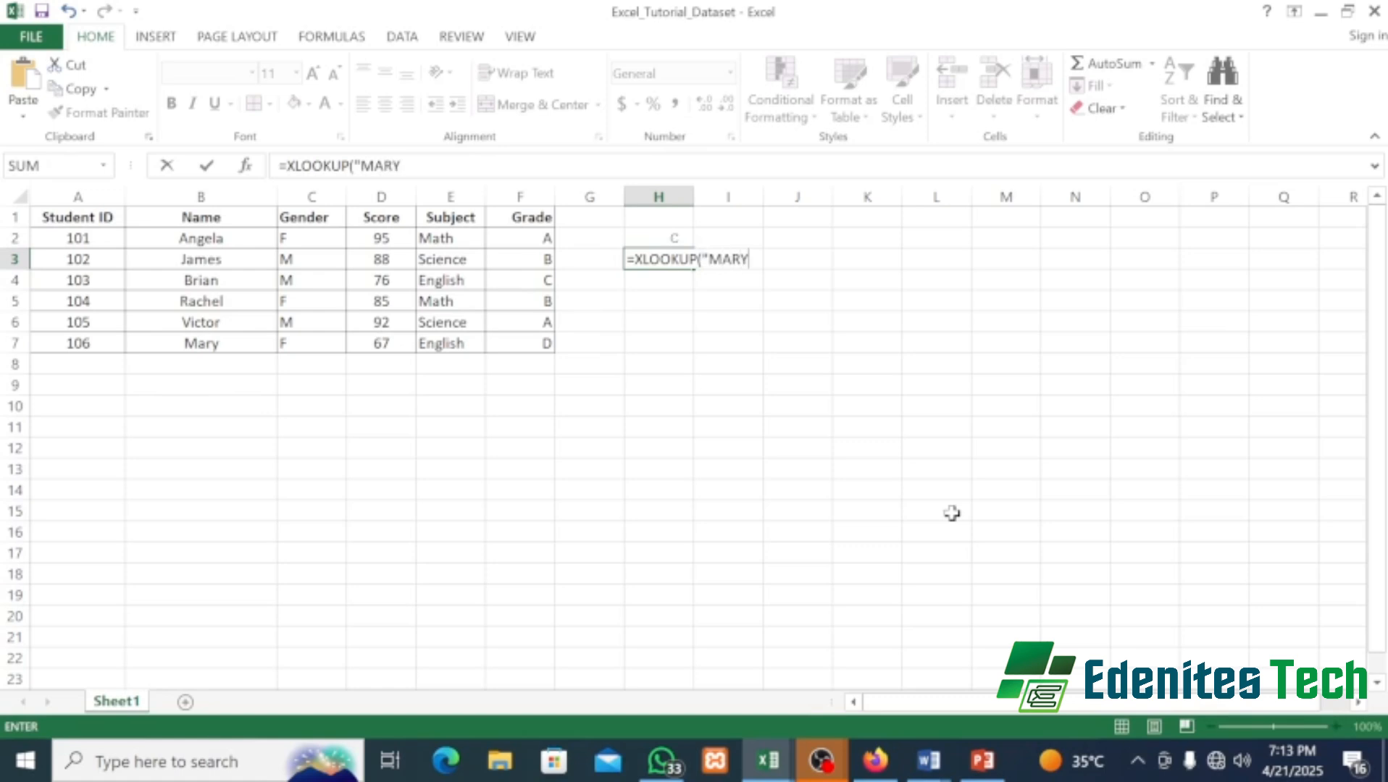
{"action": "type", "text": "\","}
{"action": "left_click_drag", "start_coordinate": [235, 241], "coordinate": [243, 343]}
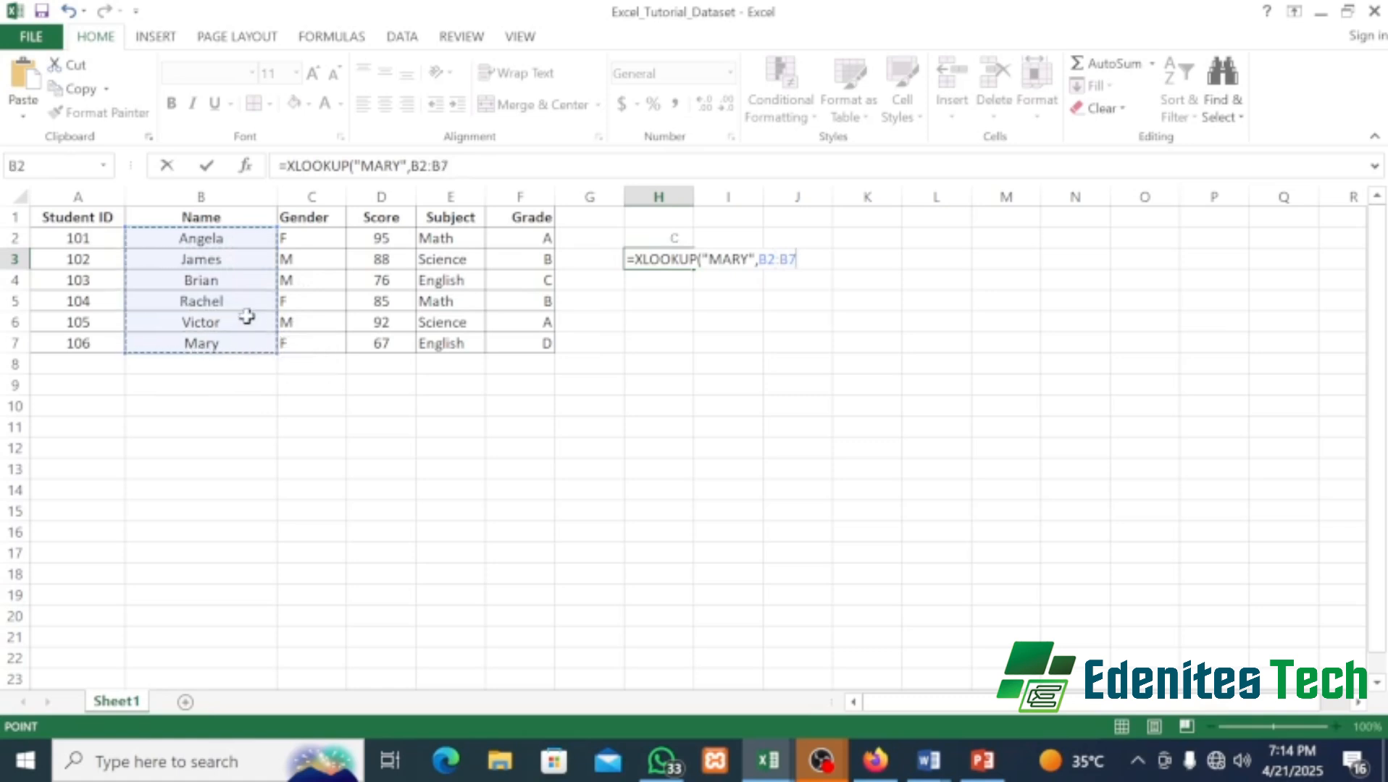
{"action": "type", "text": ","}
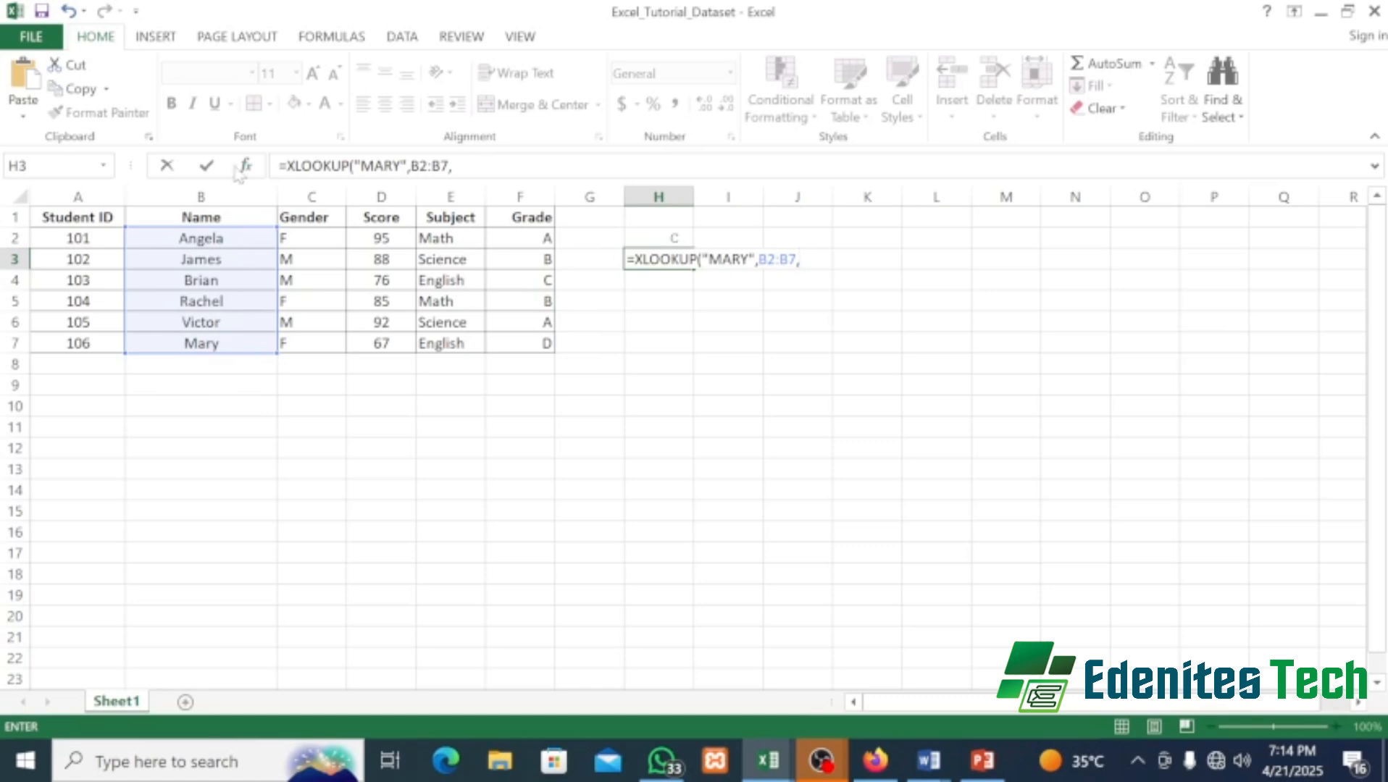
- Complete the XLOOKUP formula in H3 with the Subject range E2:E7 as return array, and select the cell for review
{"action": "left_click", "coordinate": [453, 239]}
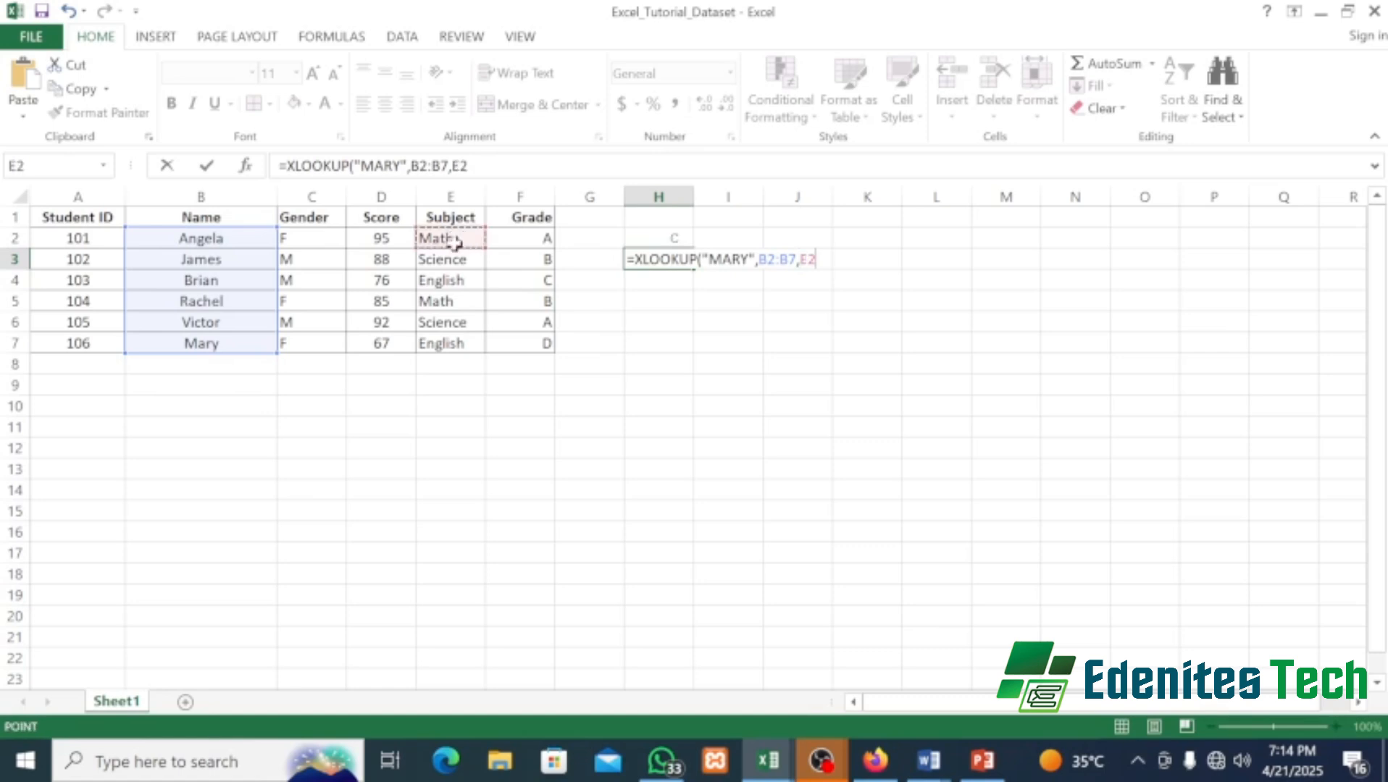
{"action": "left_click_drag", "start_coordinate": [454, 243], "coordinate": [464, 339]}
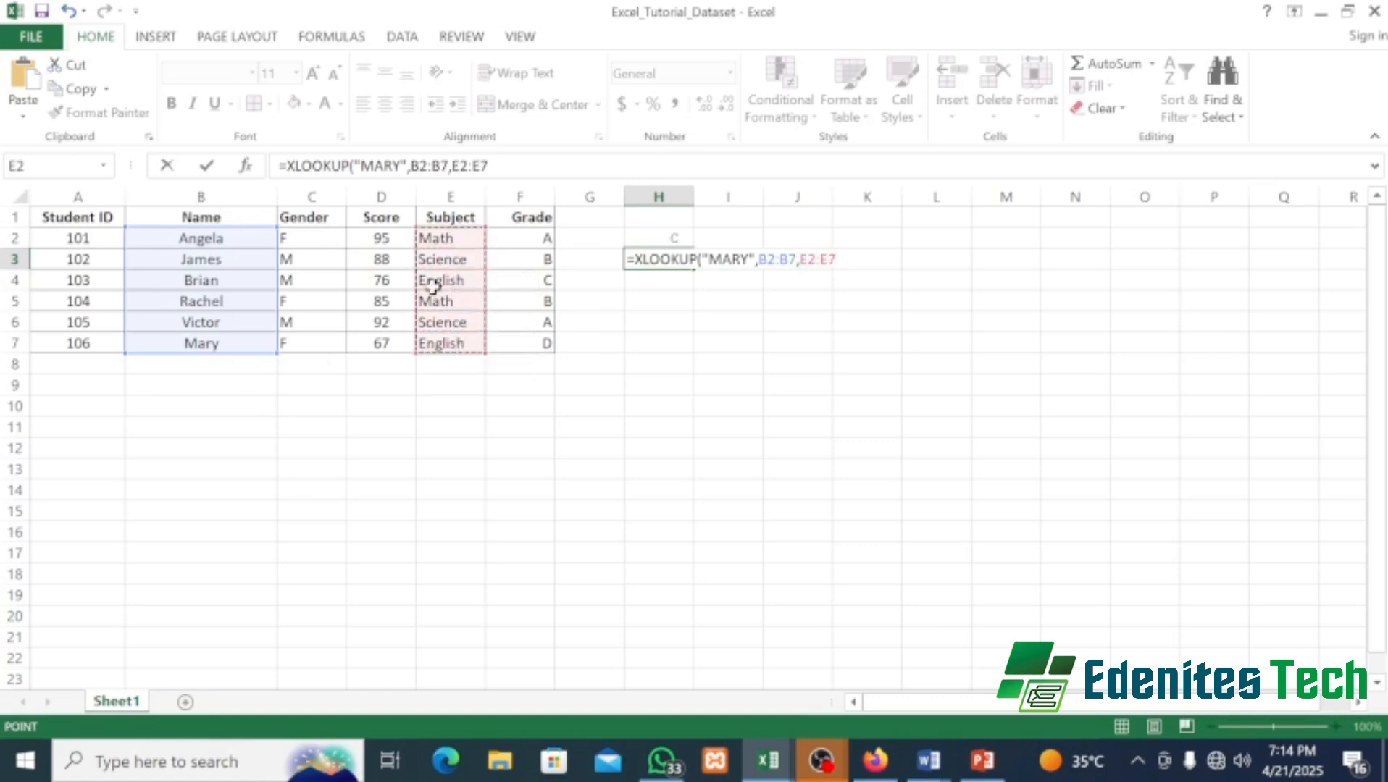
{"action": "type", "text": ")"}
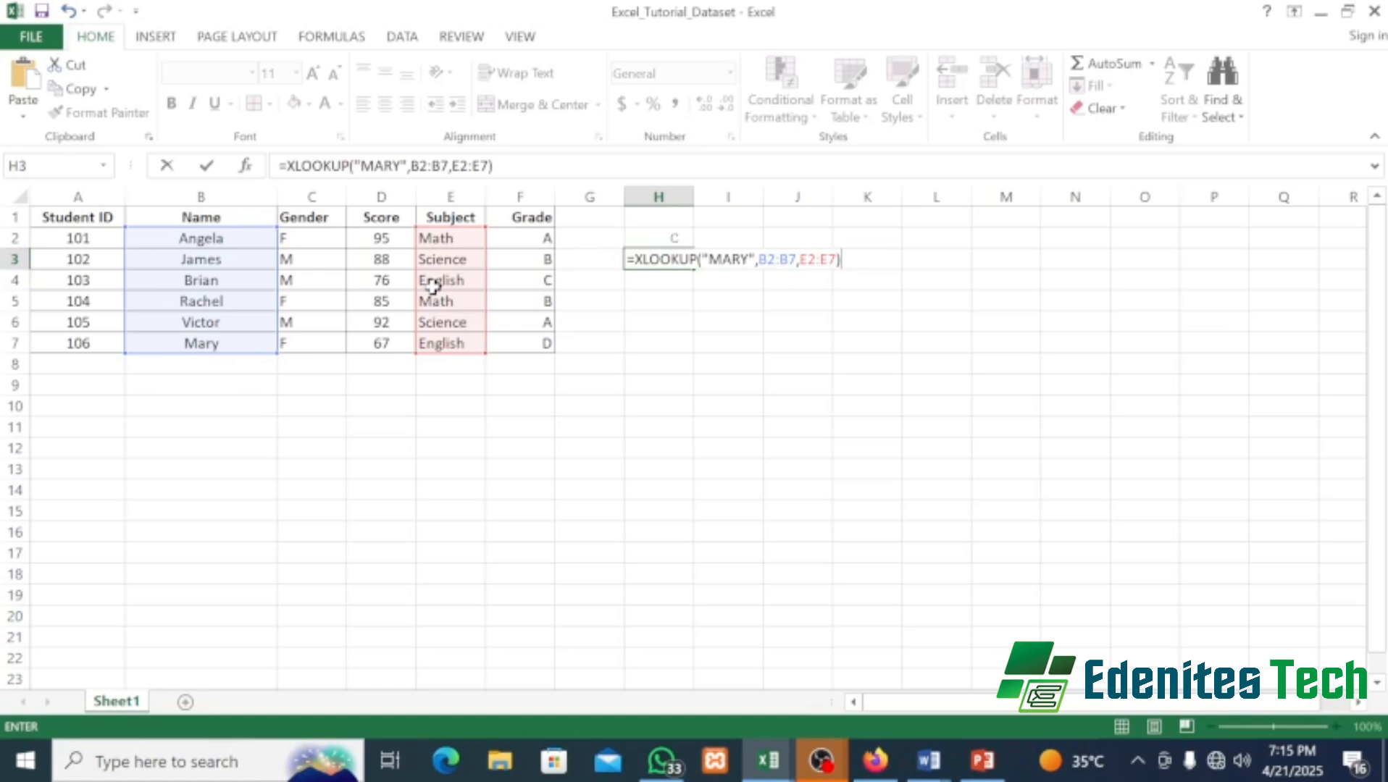
{"action": "key", "text": "Return"}
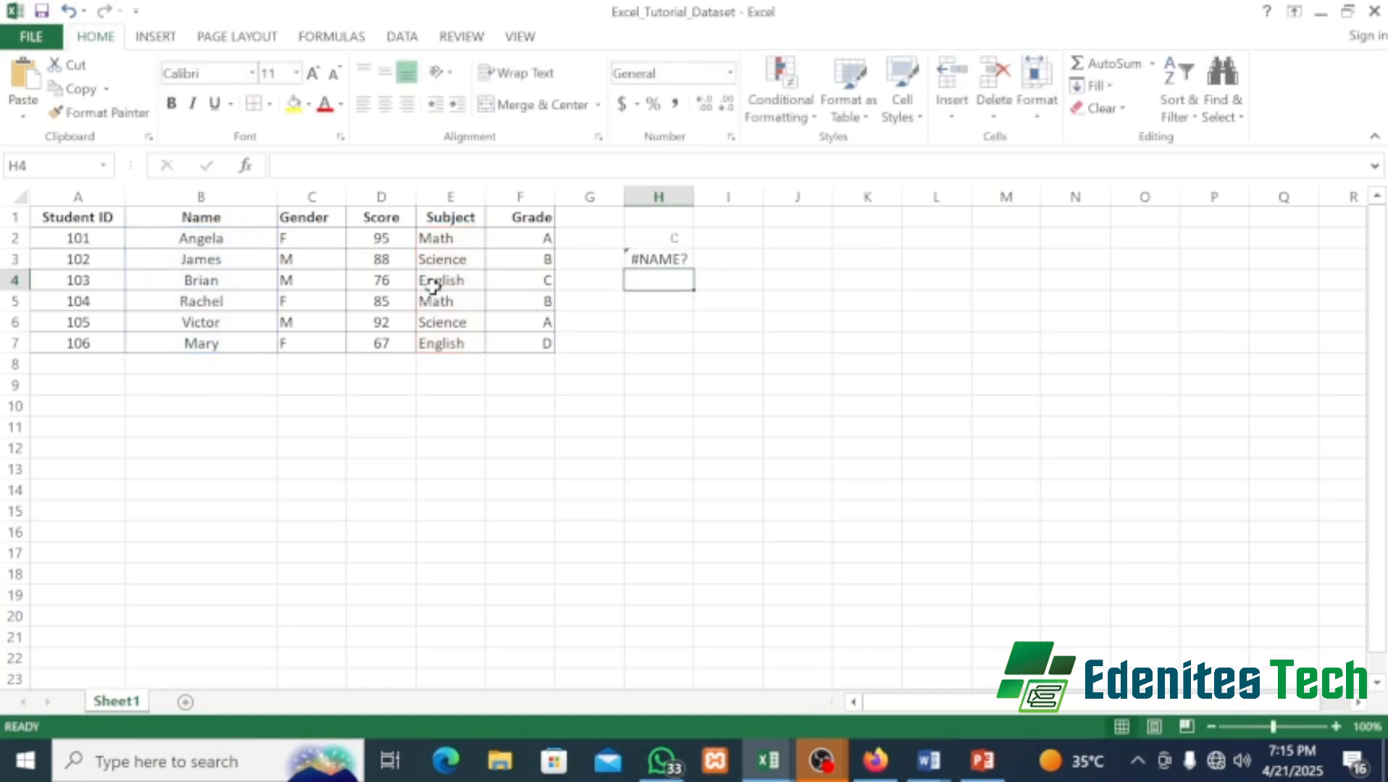
{"action": "left_click", "coordinate": [663, 262]}
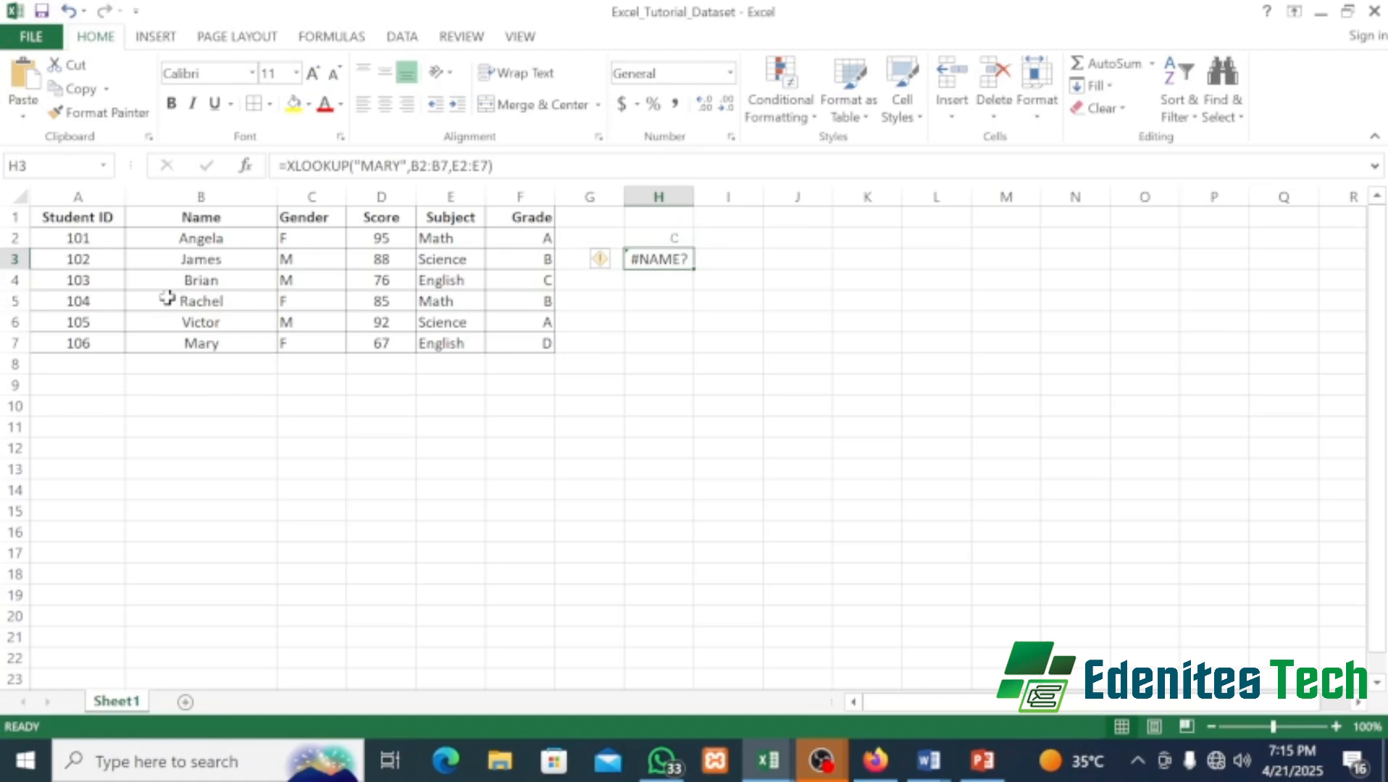
- Check the installed Office version in the account information, and return to the worksheet
{"action": "left_click", "coordinate": [32, 40]}
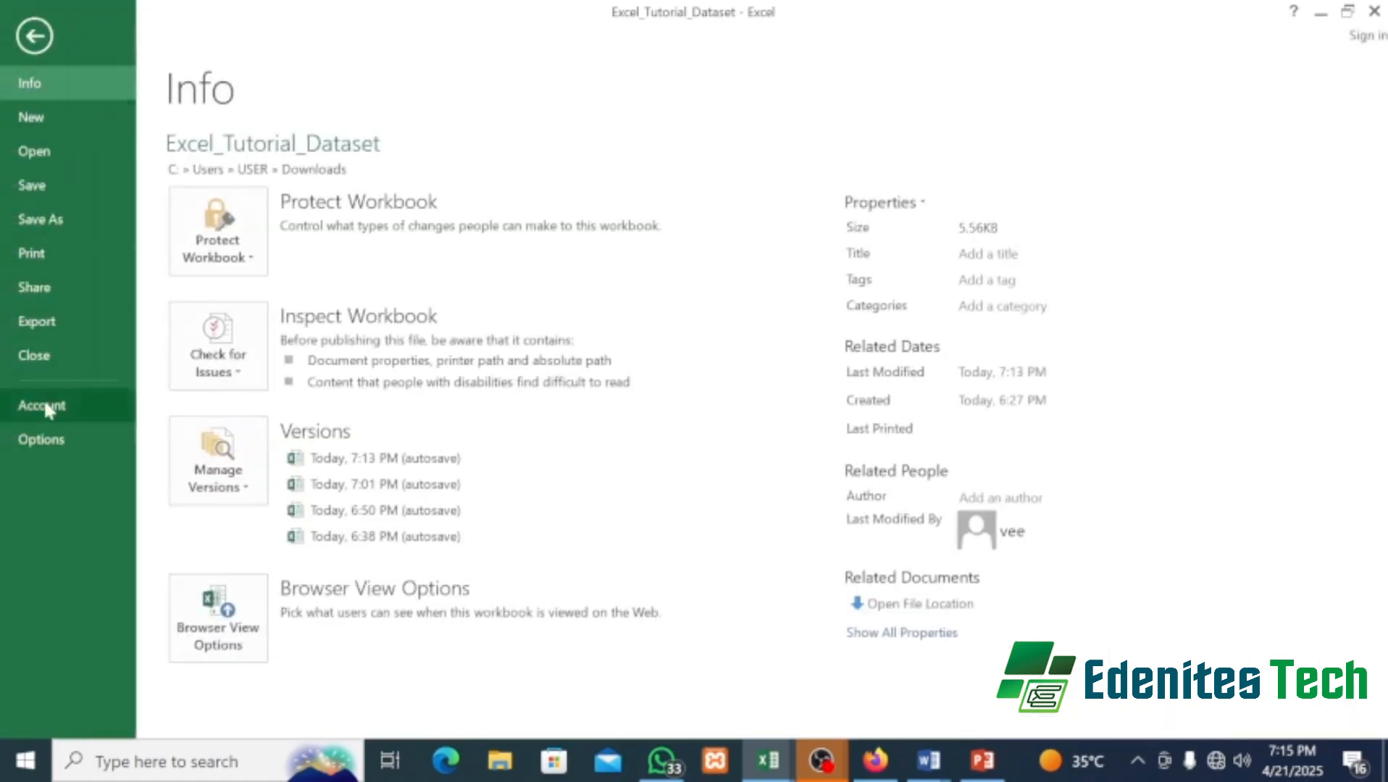
{"action": "left_click", "coordinate": [66, 393]}
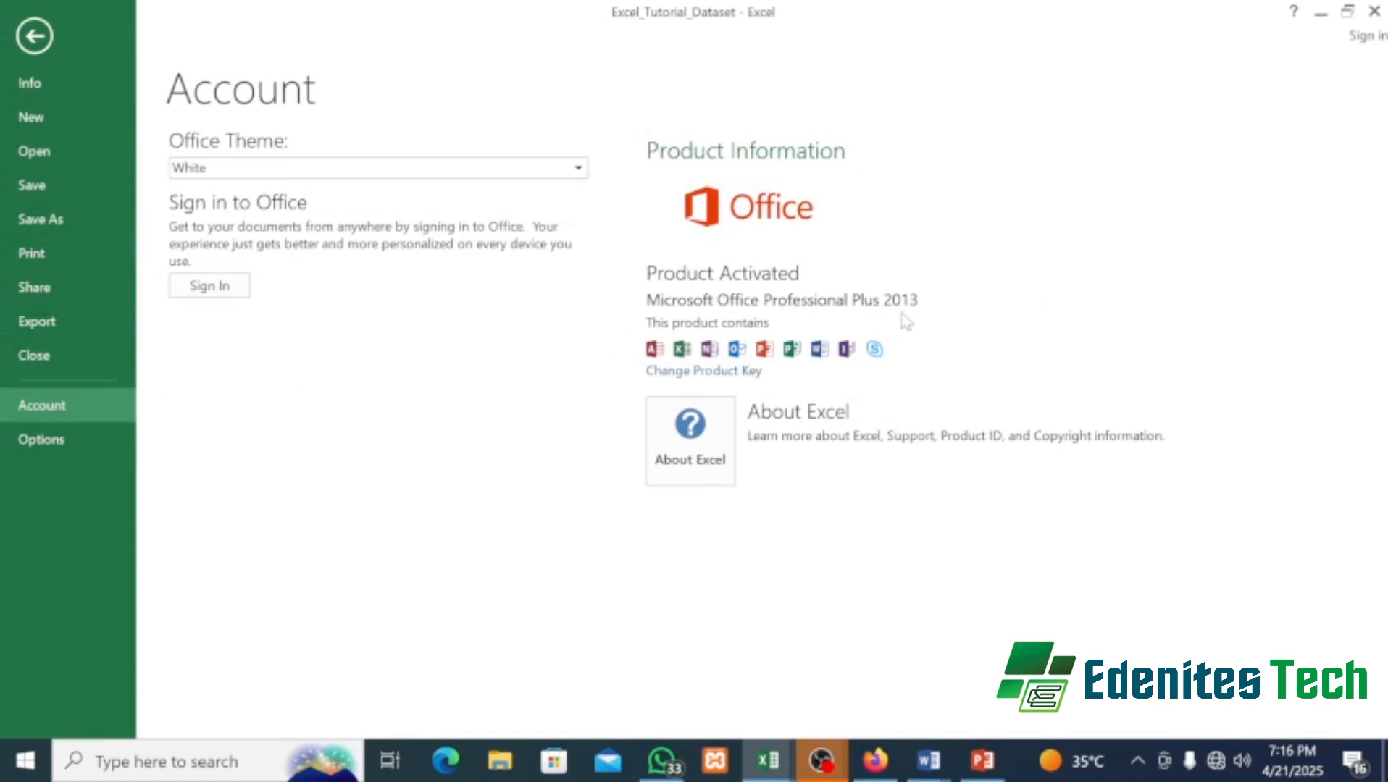
{"action": "left_click", "coordinate": [34, 36]}
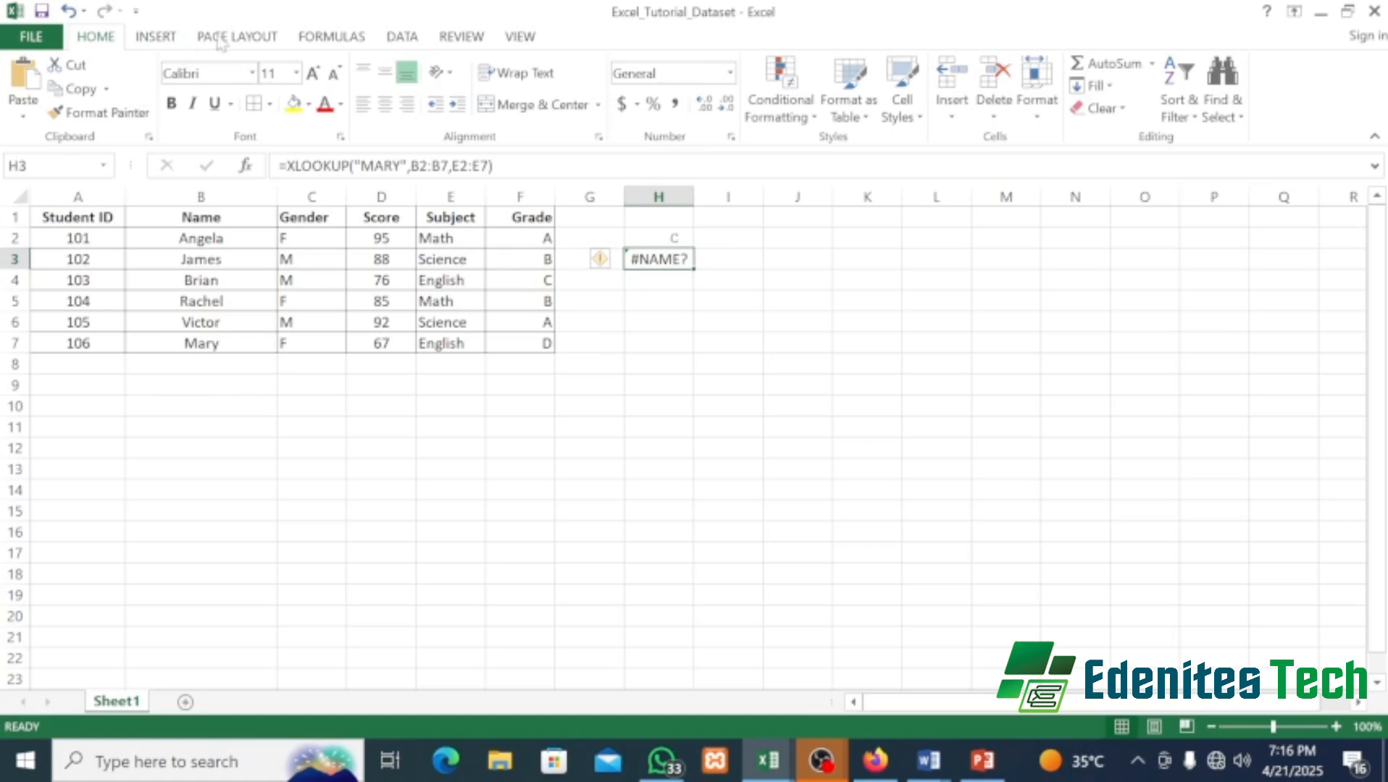
- Clear the XLOOKUP formula from cell H3, and select cells H4:H5
{"action": "key", "text": "BackSpace"}
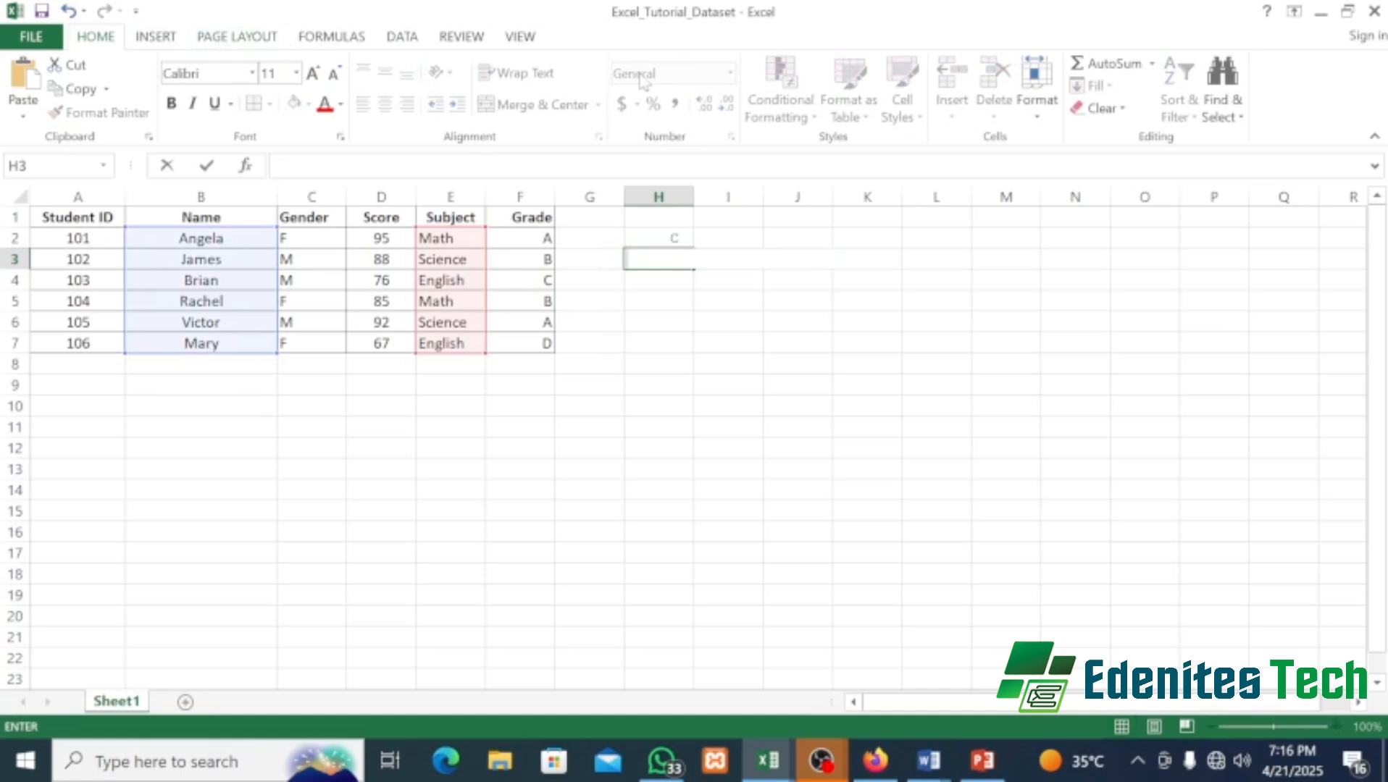
{"action": "left_click_drag", "start_coordinate": [664, 284], "coordinate": [660, 301]}
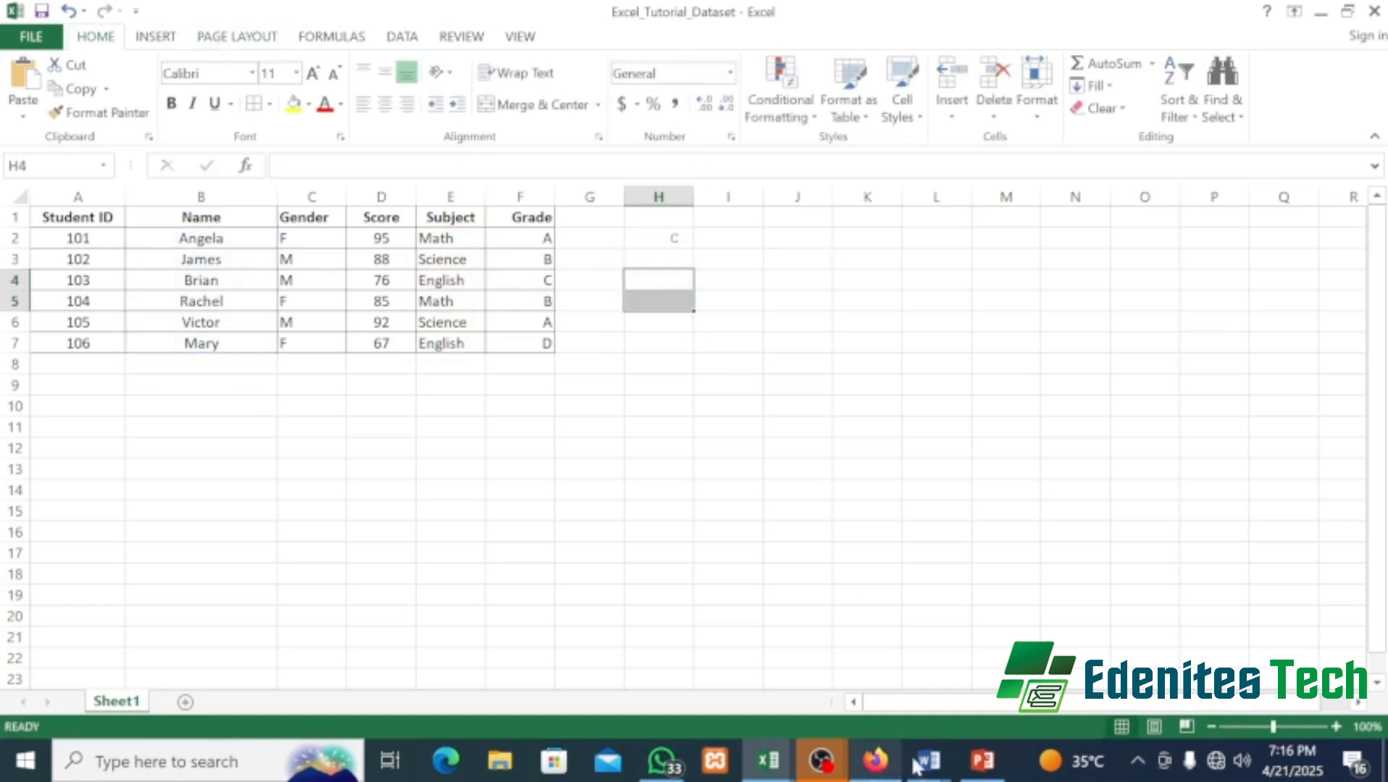
- View the COUNTIF and COUNTIFS slides in the PowerPoint presentation, and return to the Excel_Tutorial_Dataset workbook in Excel
{"action": "left_click", "coordinate": [982, 760]}
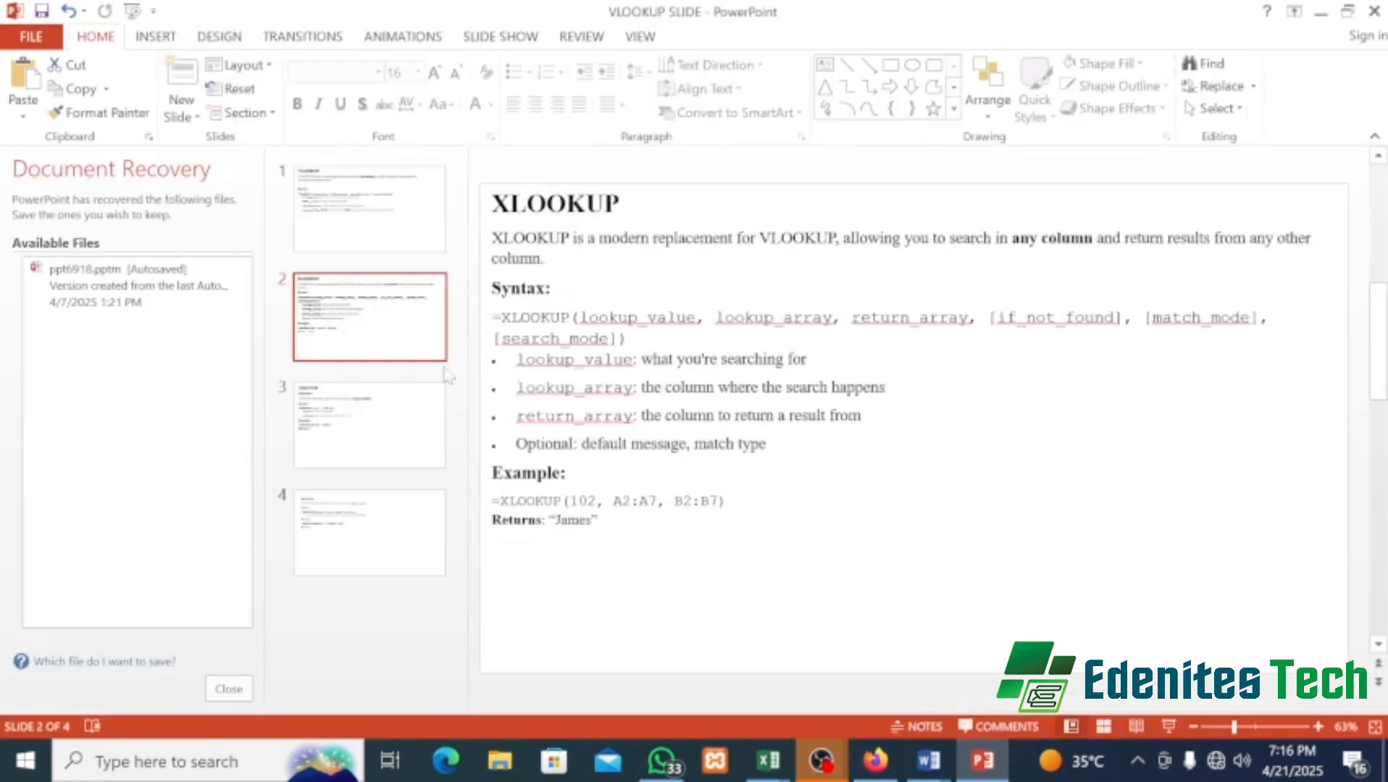
{"action": "left_click", "coordinate": [407, 401]}
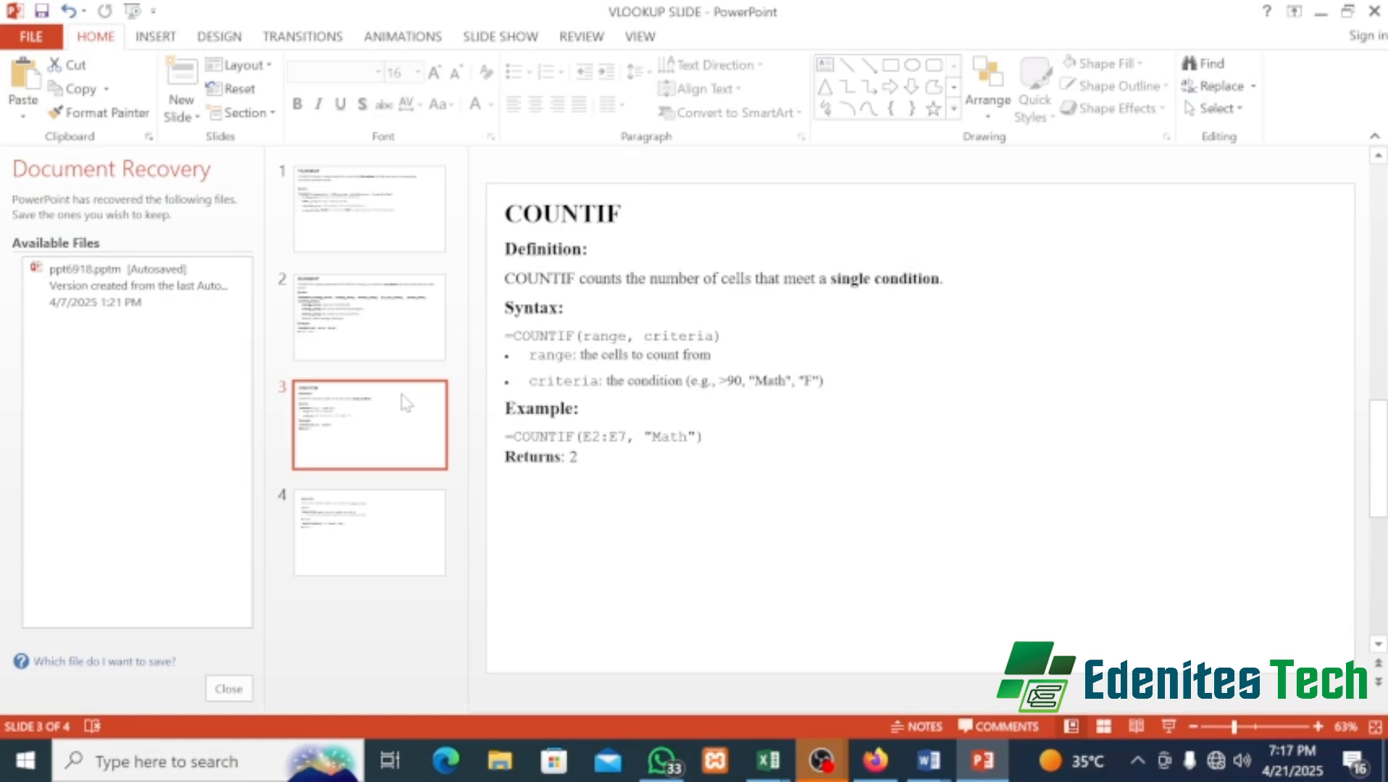
{"action": "key", "text": "Down"}
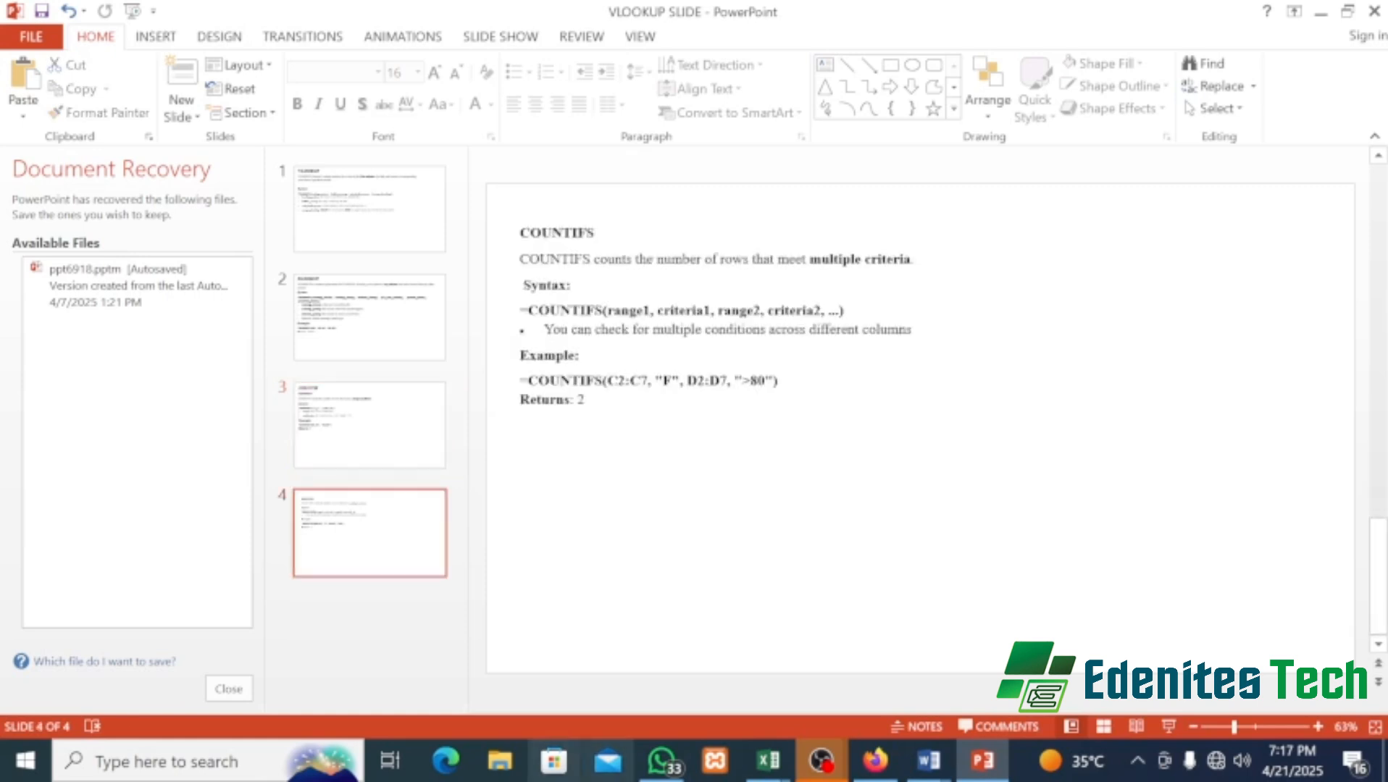
{"action": "left_click", "coordinate": [768, 760]}
{"action": "left_click", "coordinate": [915, 642]}
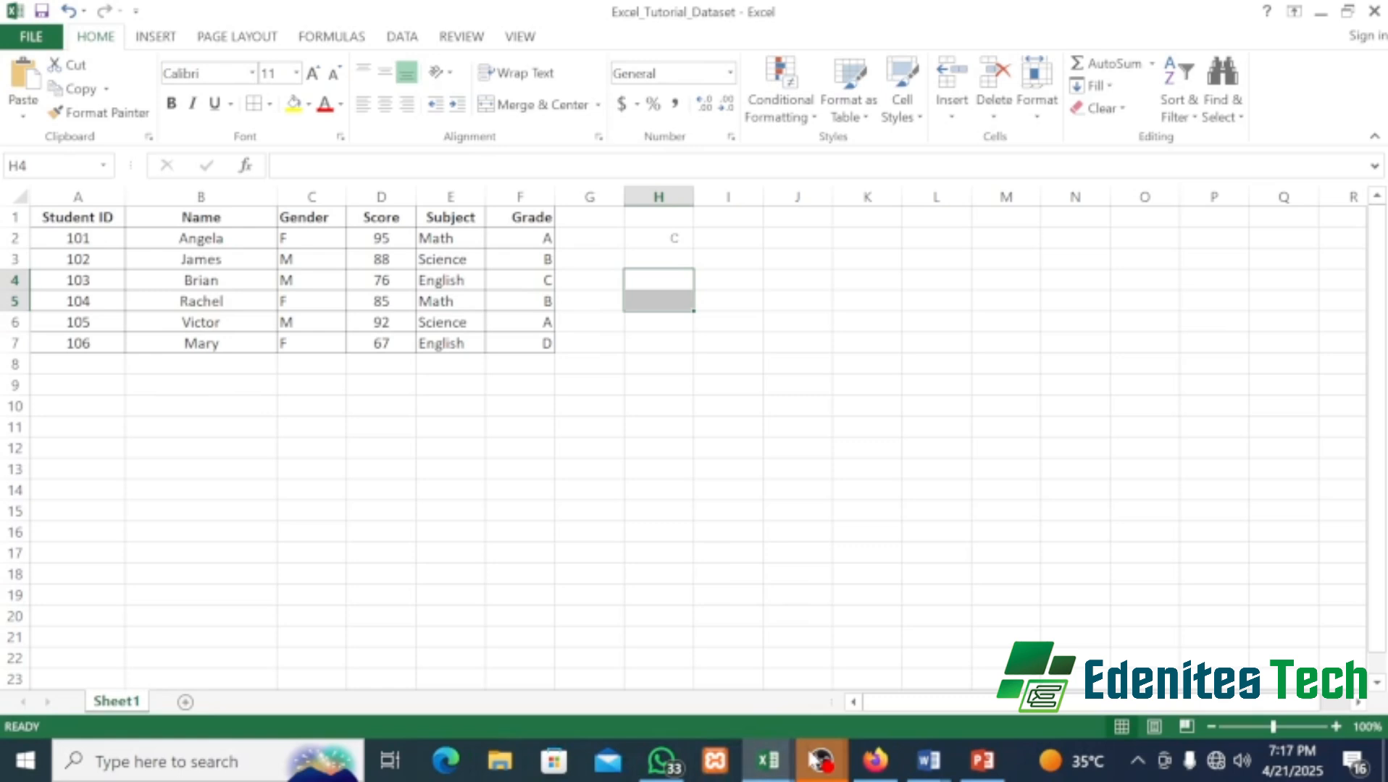
{"action": "mouse_move", "coordinate": [844, 763]}
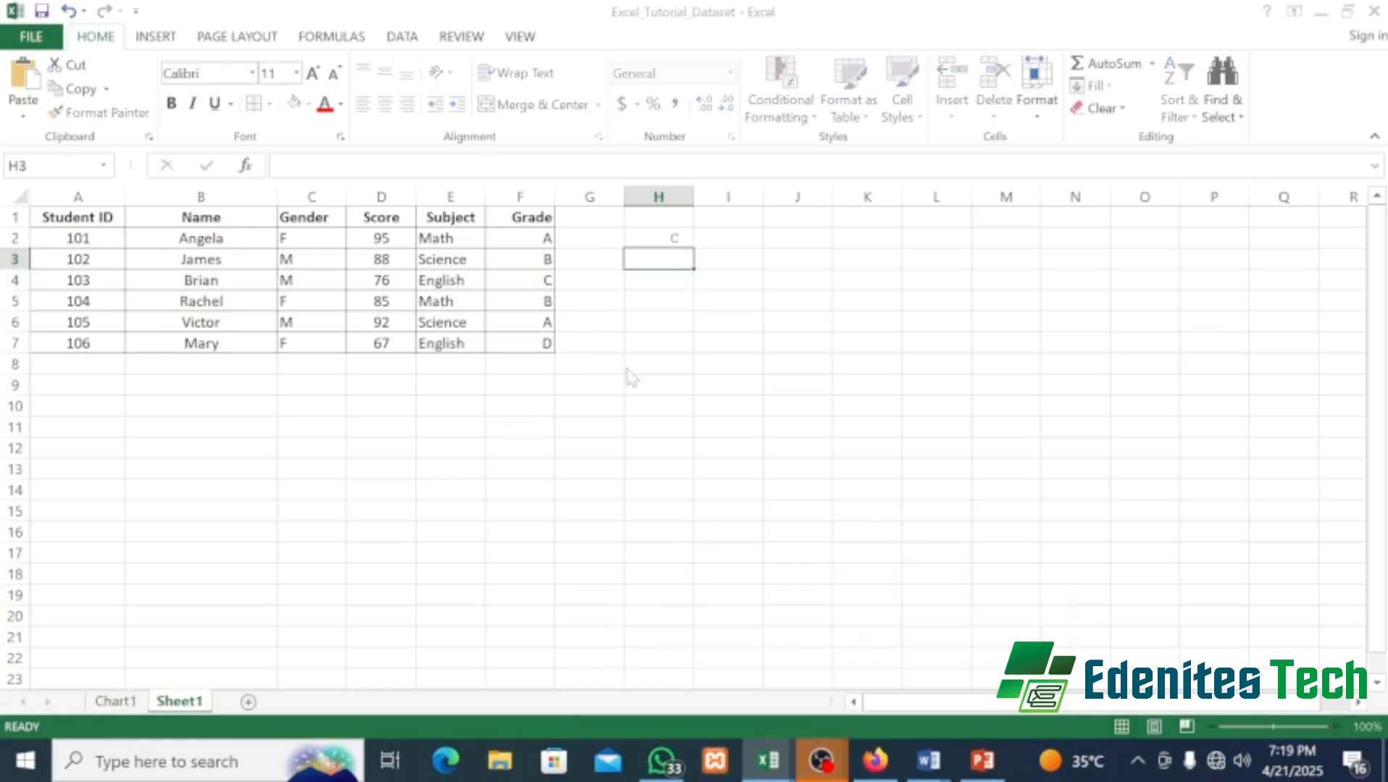
{"action": "key", "text": "F12"}
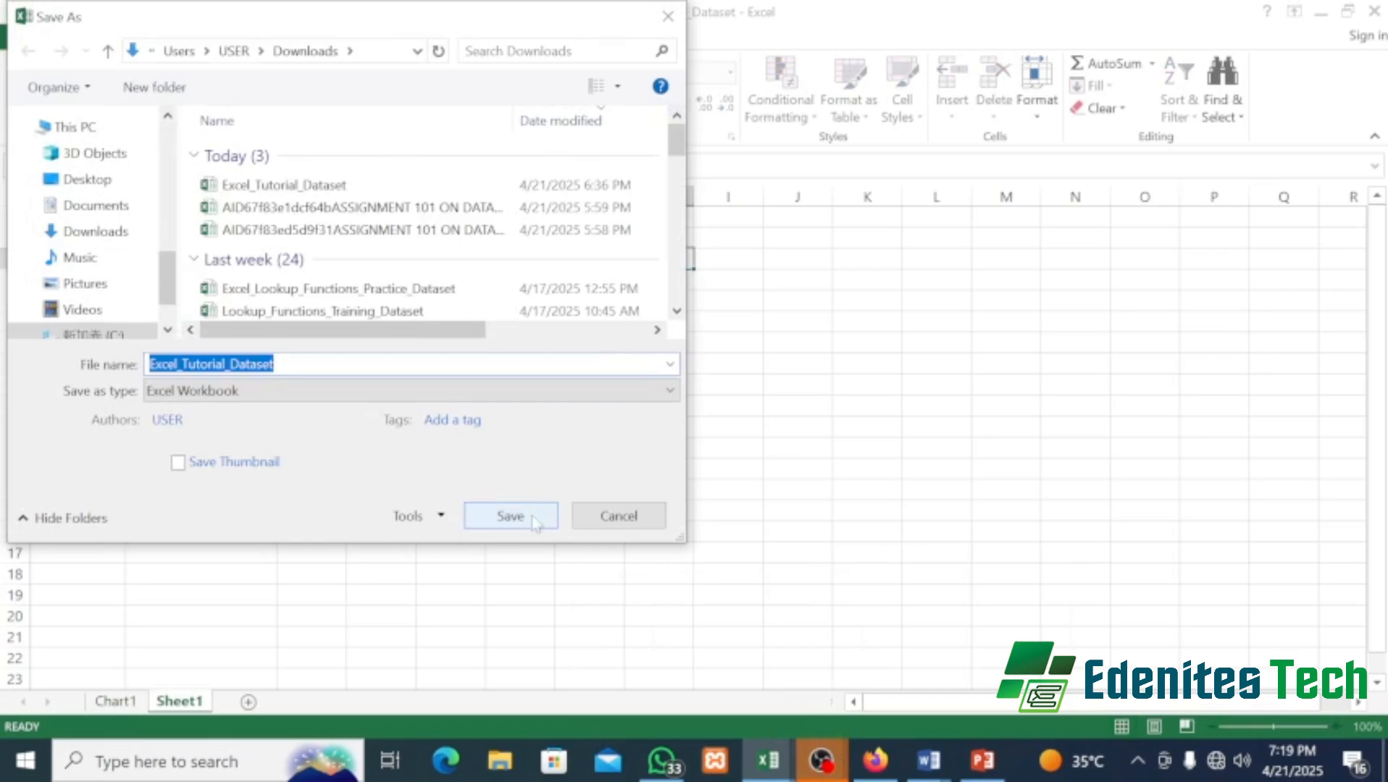
{"action": "left_click", "coordinate": [614, 519]}
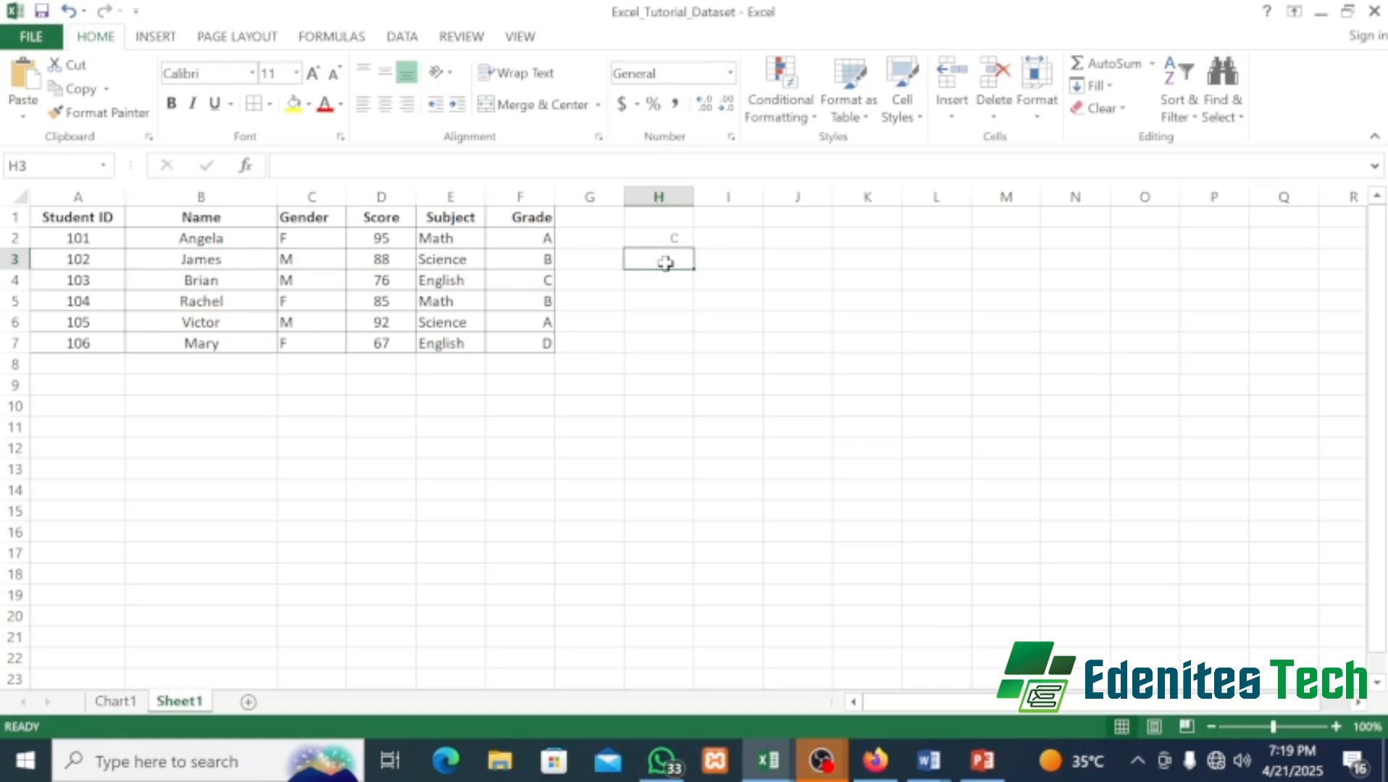
- Enter =COUNTIF(D2:D7,">85") in cell H3 to count the scores above 85, and select the cell for review
{"action": "type", "text": "="}
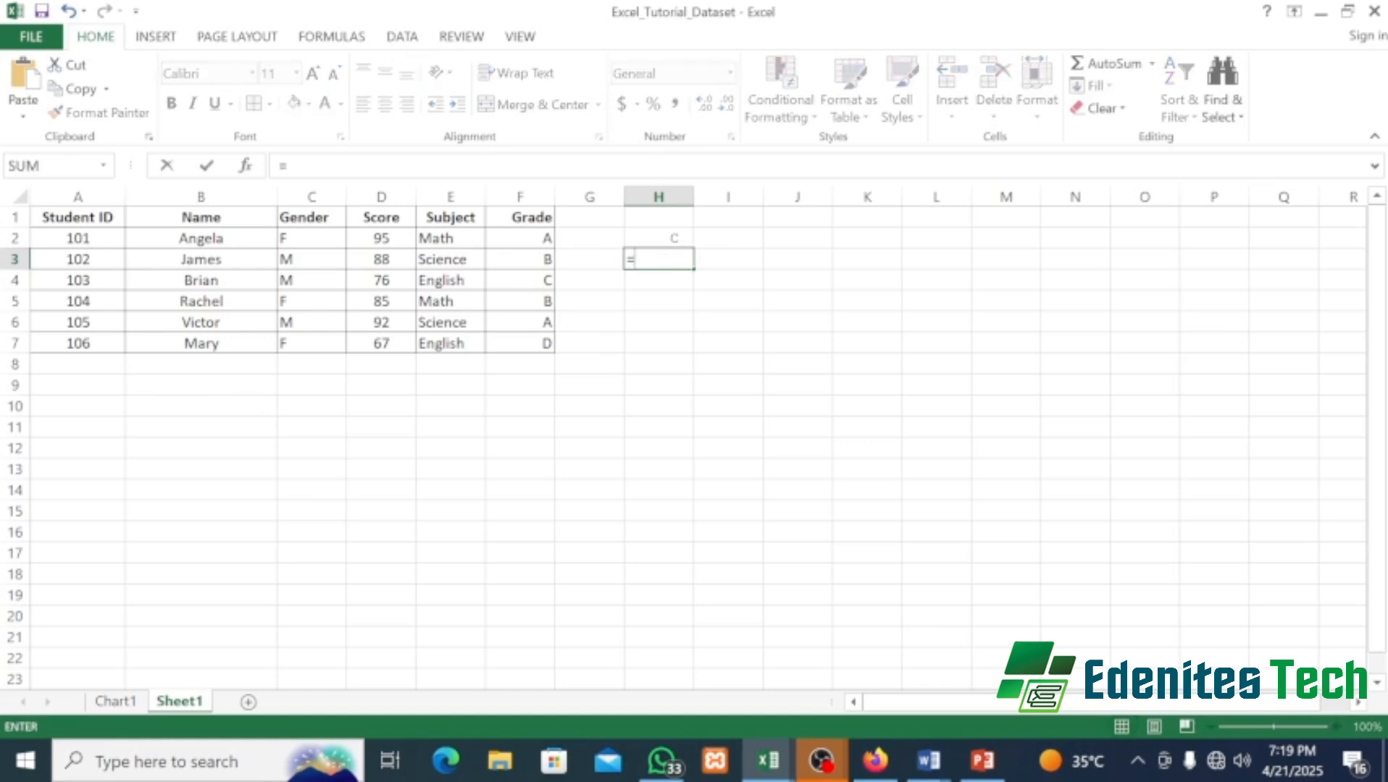
{"action": "type", "text": "C"}
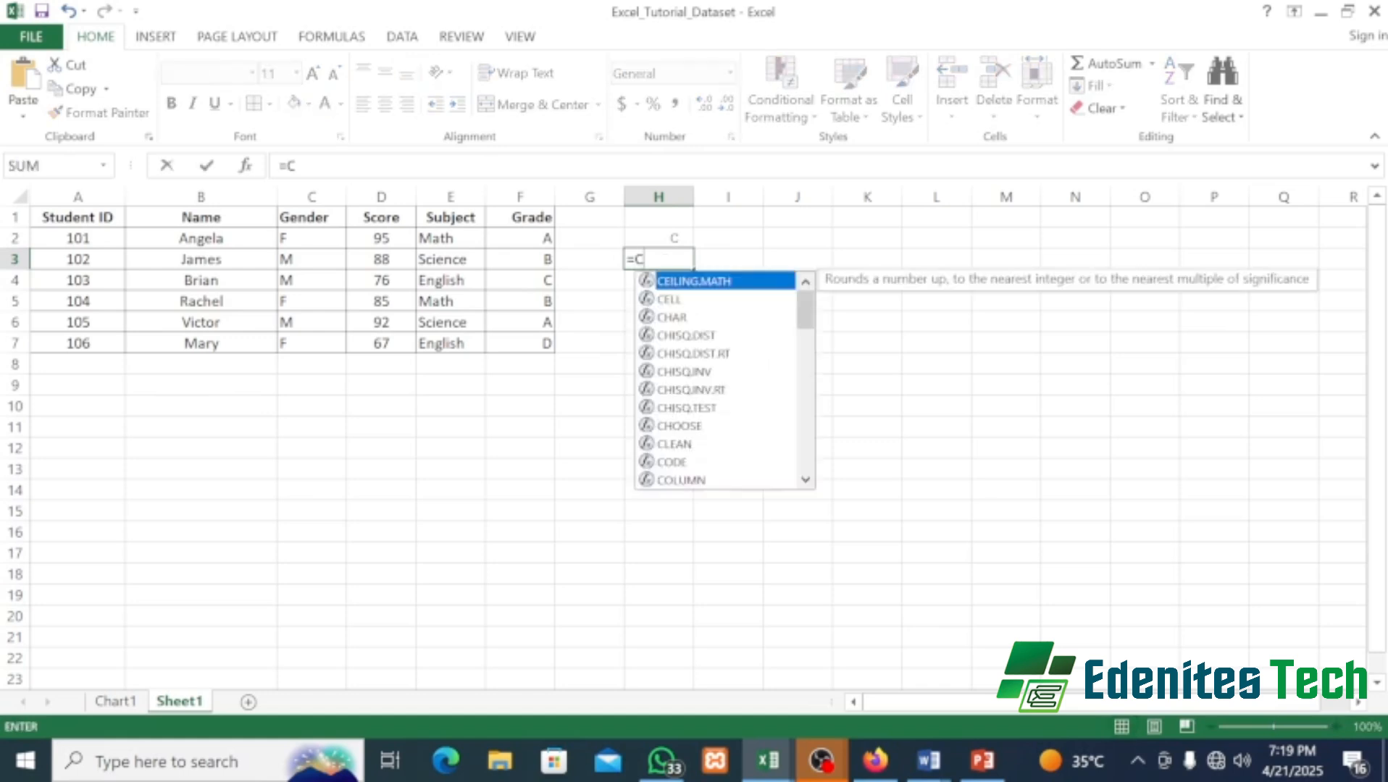
{"action": "type", "text": "OUNTI"}
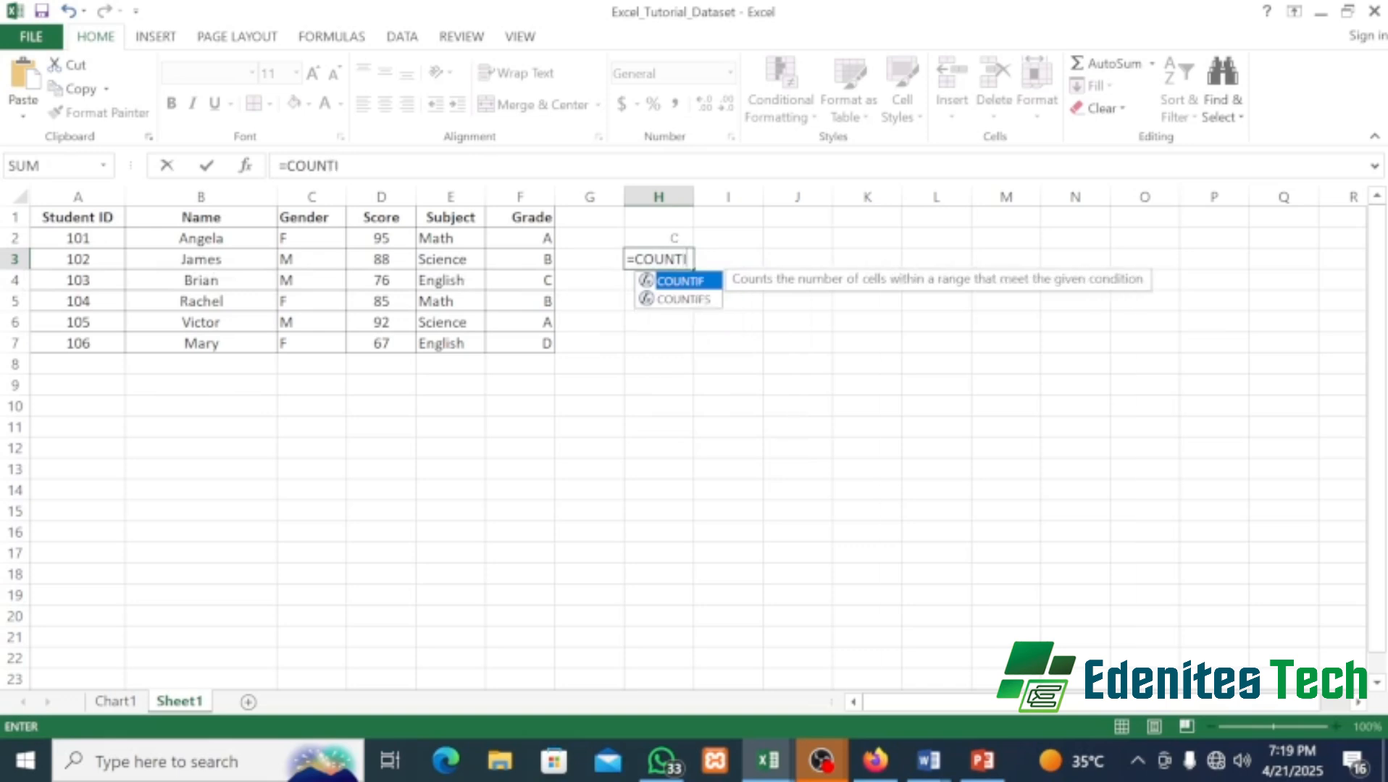
{"action": "double_click", "coordinate": [703, 282]}
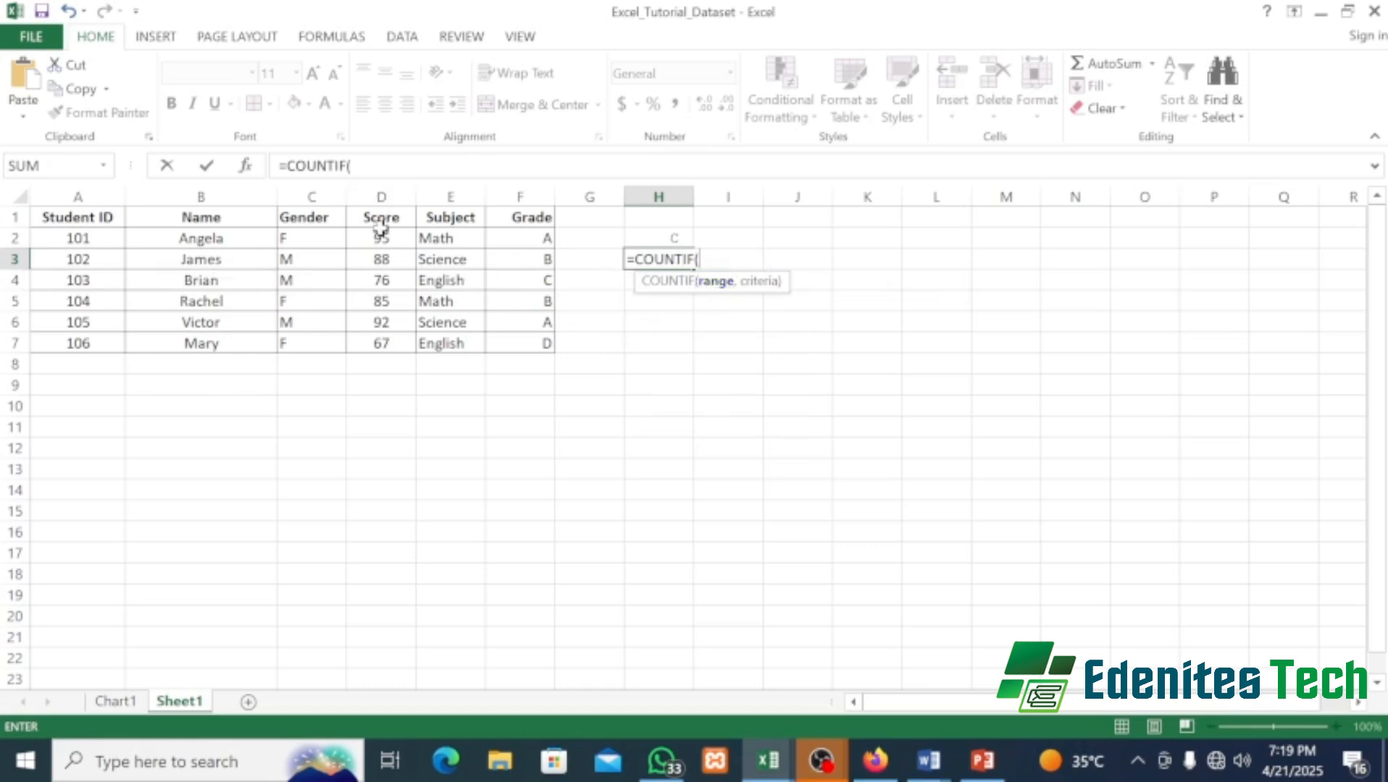
{"action": "left_click_drag", "start_coordinate": [382, 240], "coordinate": [390, 340]}
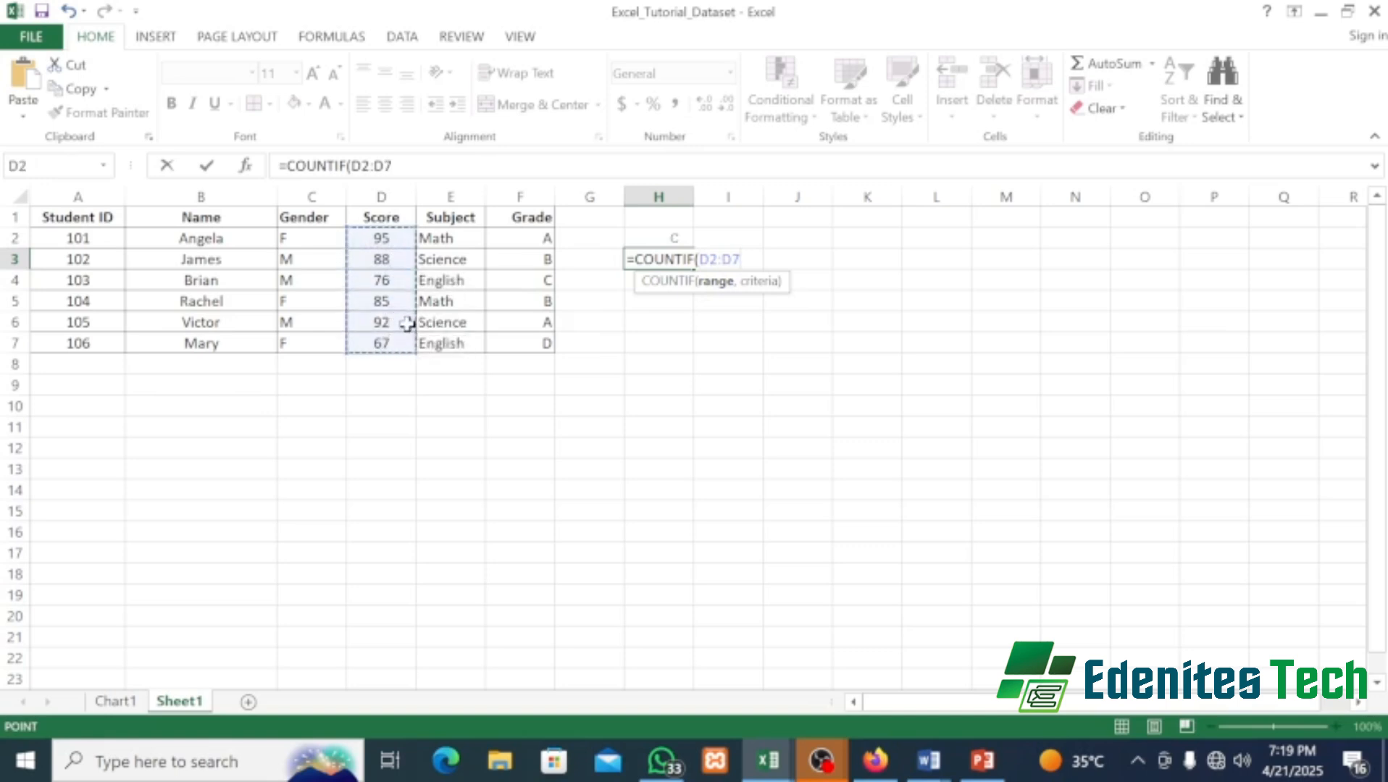
{"action": "type", "text": ","}
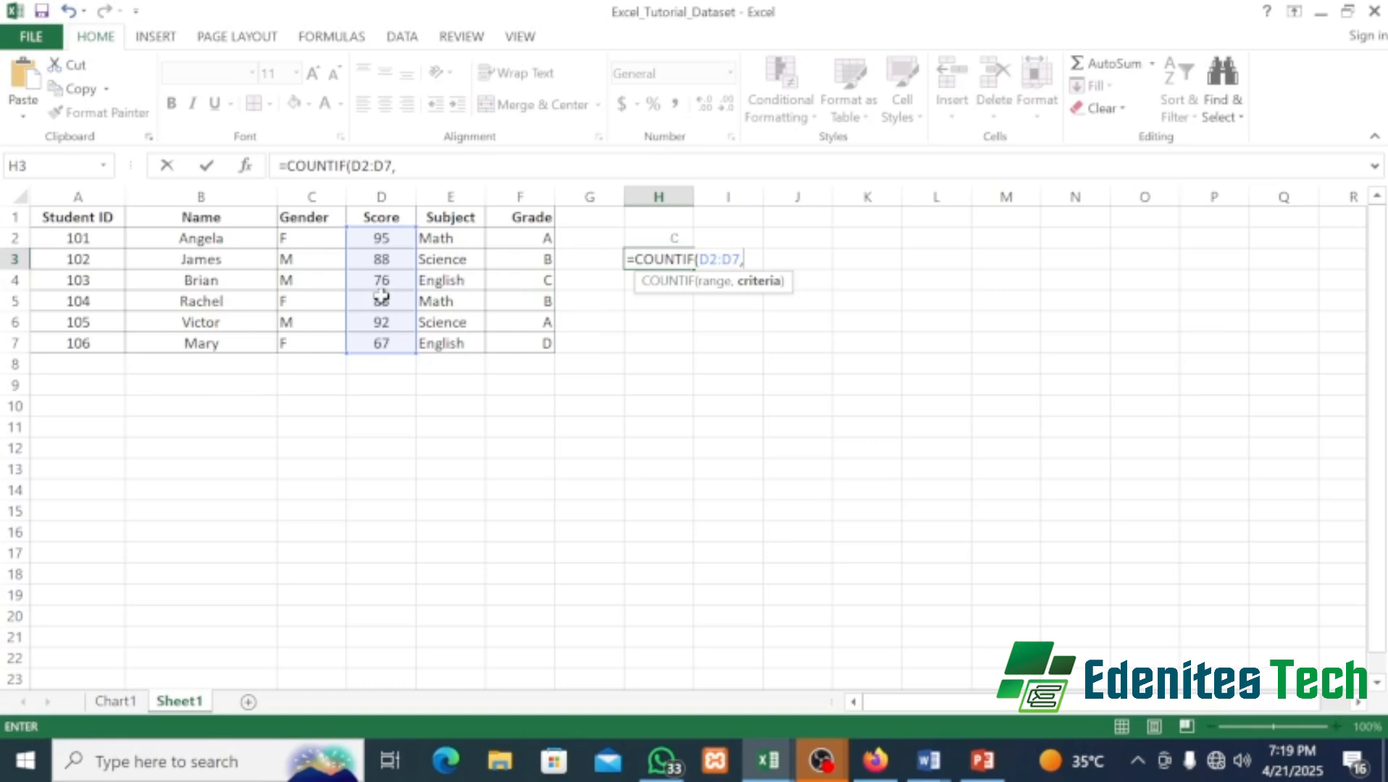
{"action": "type", "text": "\">85\")"}
{"action": "key", "text": "Return"}
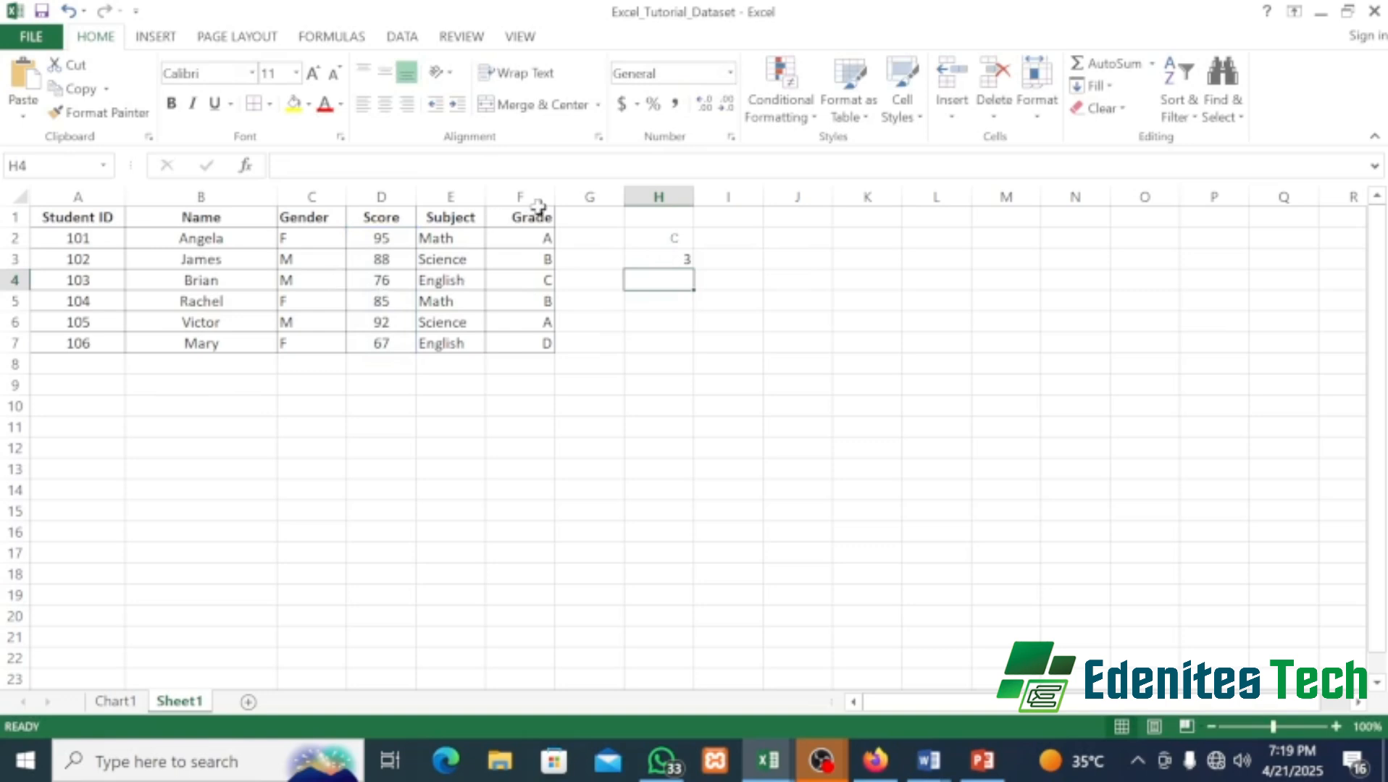
{"action": "left_click", "coordinate": [659, 259]}
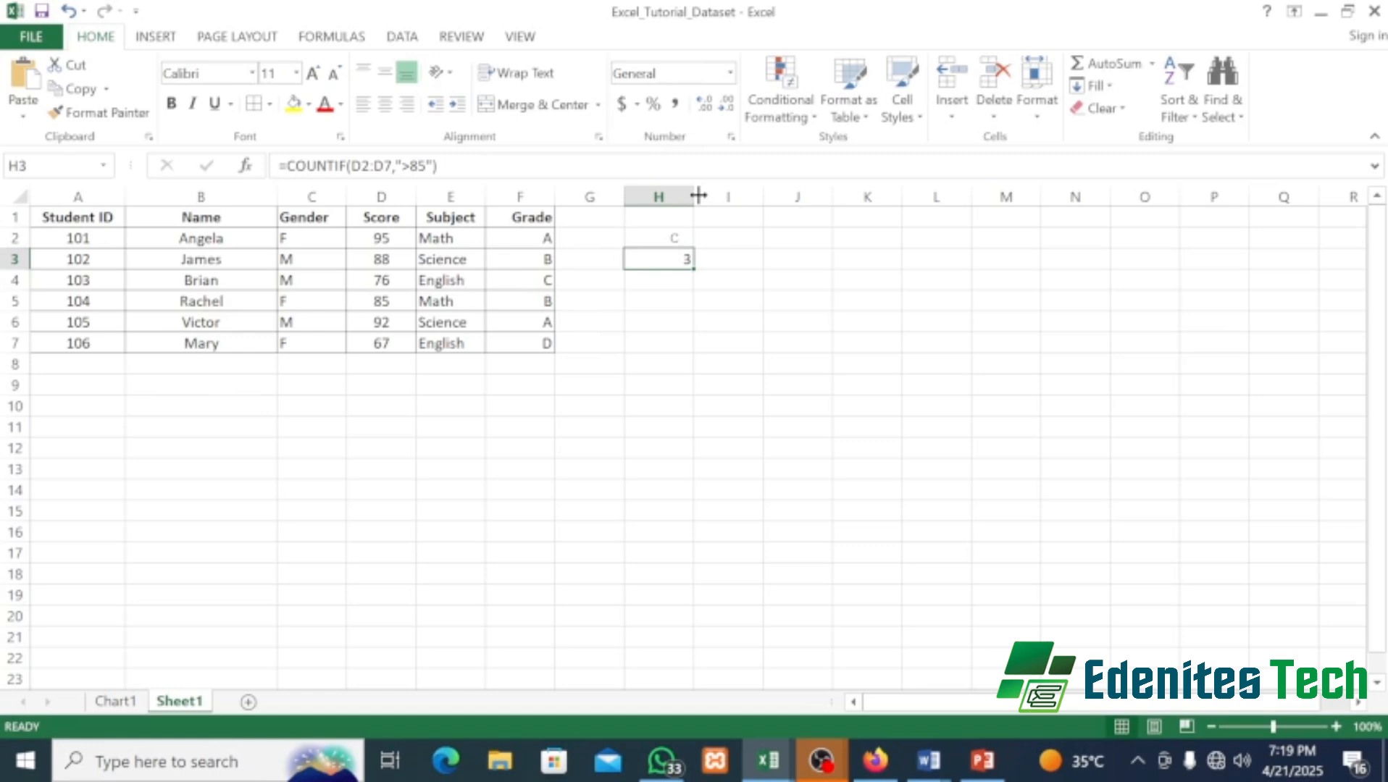
{"action": "left_click", "coordinate": [659, 280]}
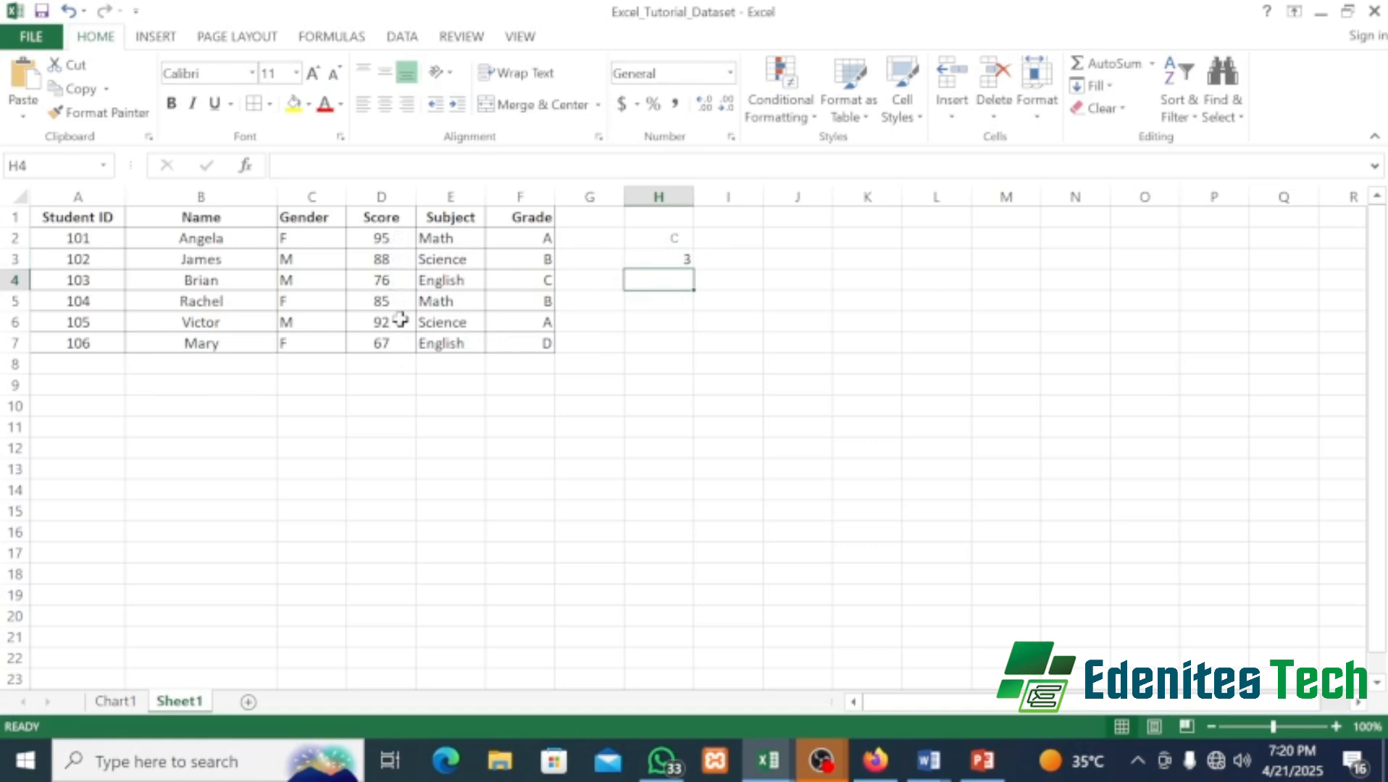
{"action": "left_click", "coordinate": [640, 262]}
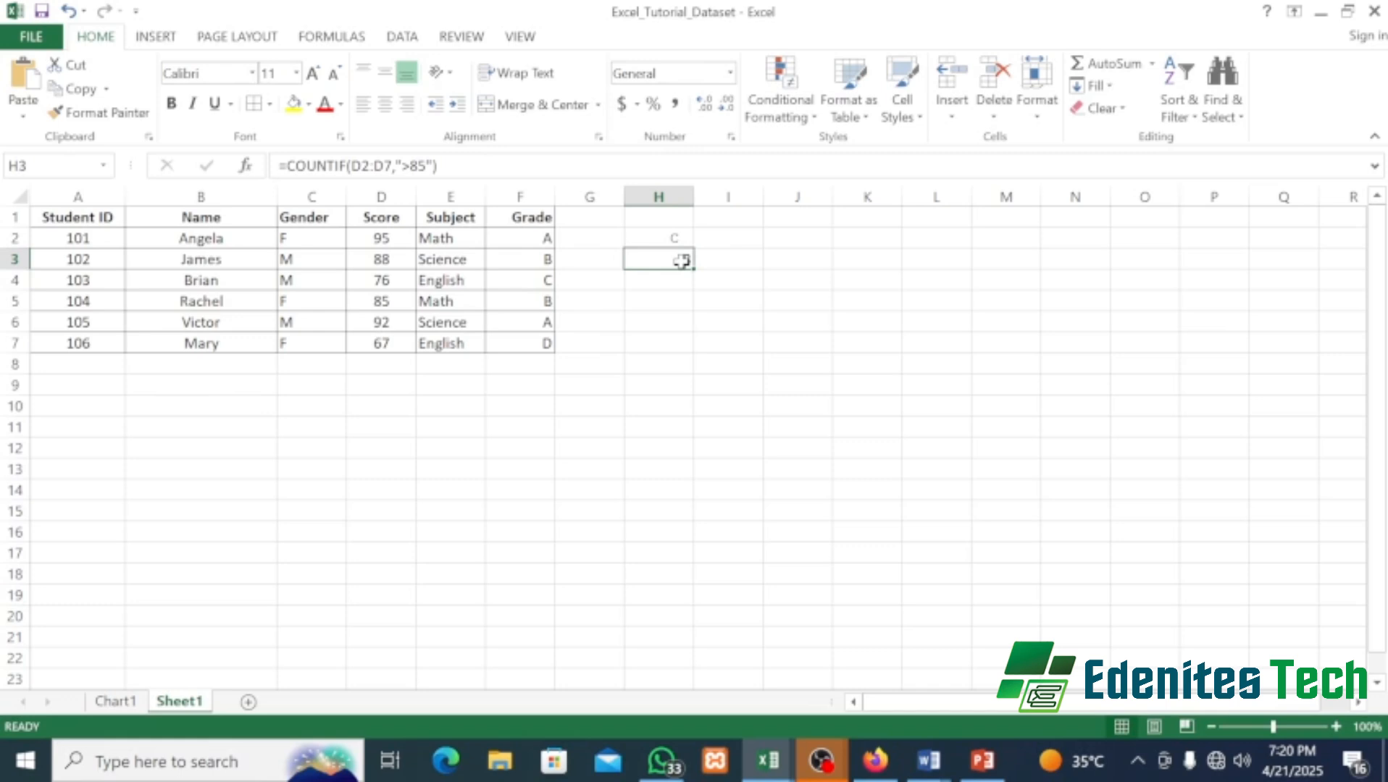
- Check the COUNTIFS syntax slide in PowerPoint, and return to the Excel_Tutorial_Dataset workbook in Excel
{"action": "left_click", "coordinate": [983, 760]}
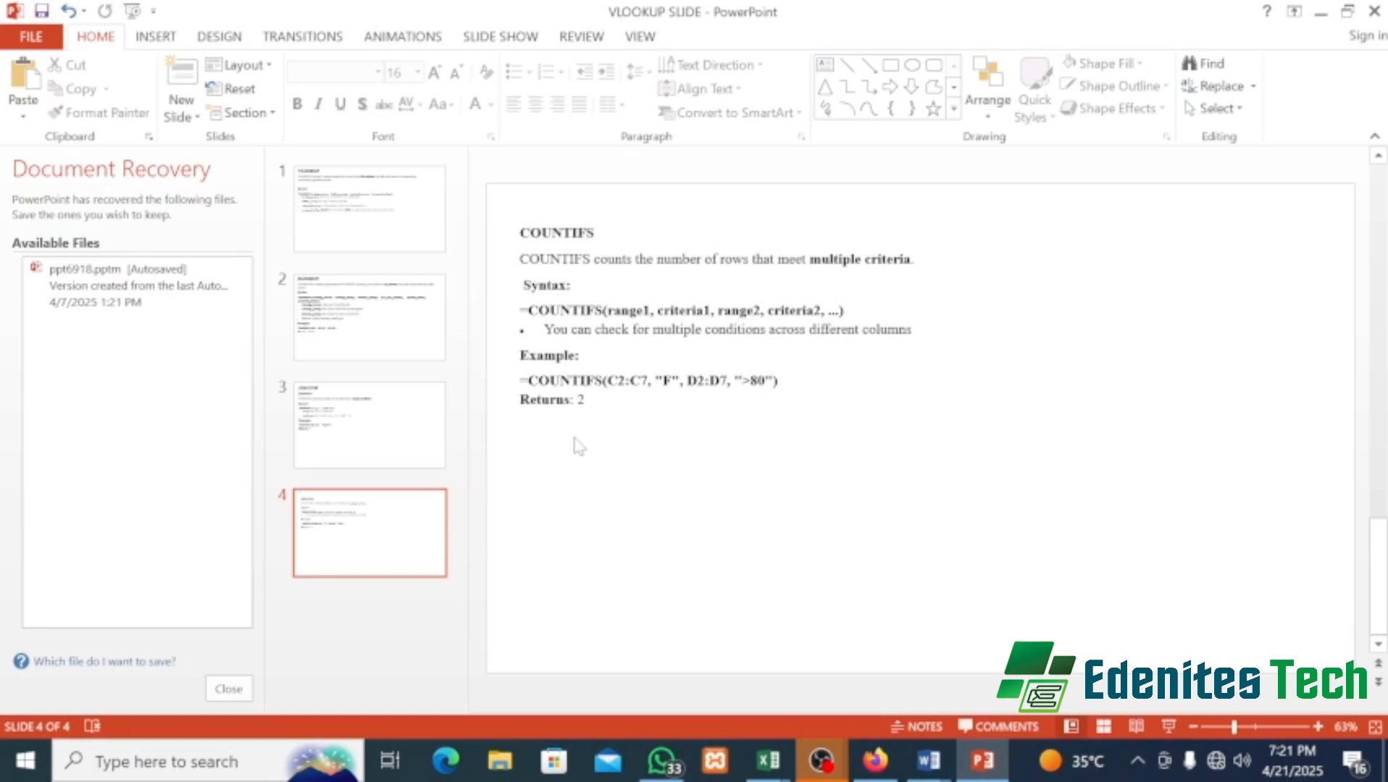
{"action": "left_click", "coordinate": [779, 762]}
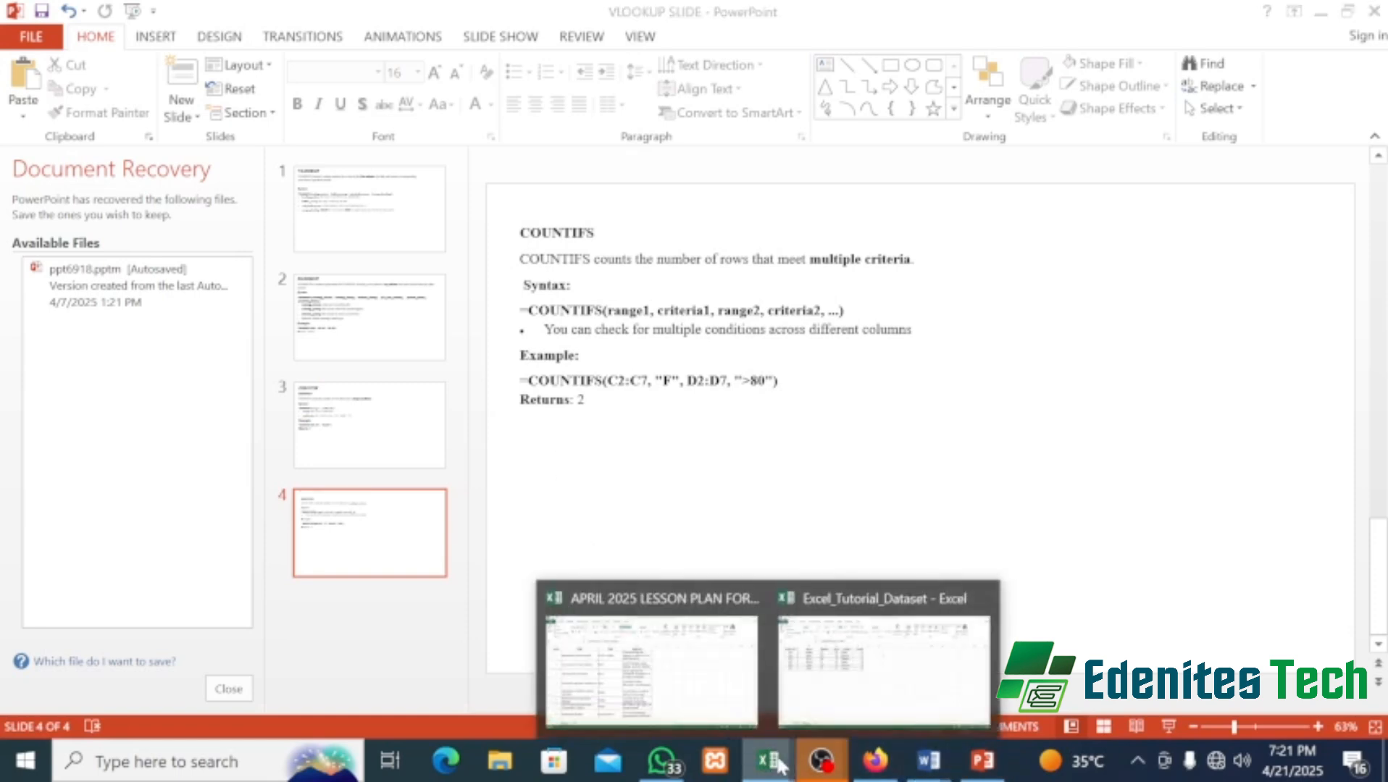
{"action": "left_click", "coordinate": [848, 651]}
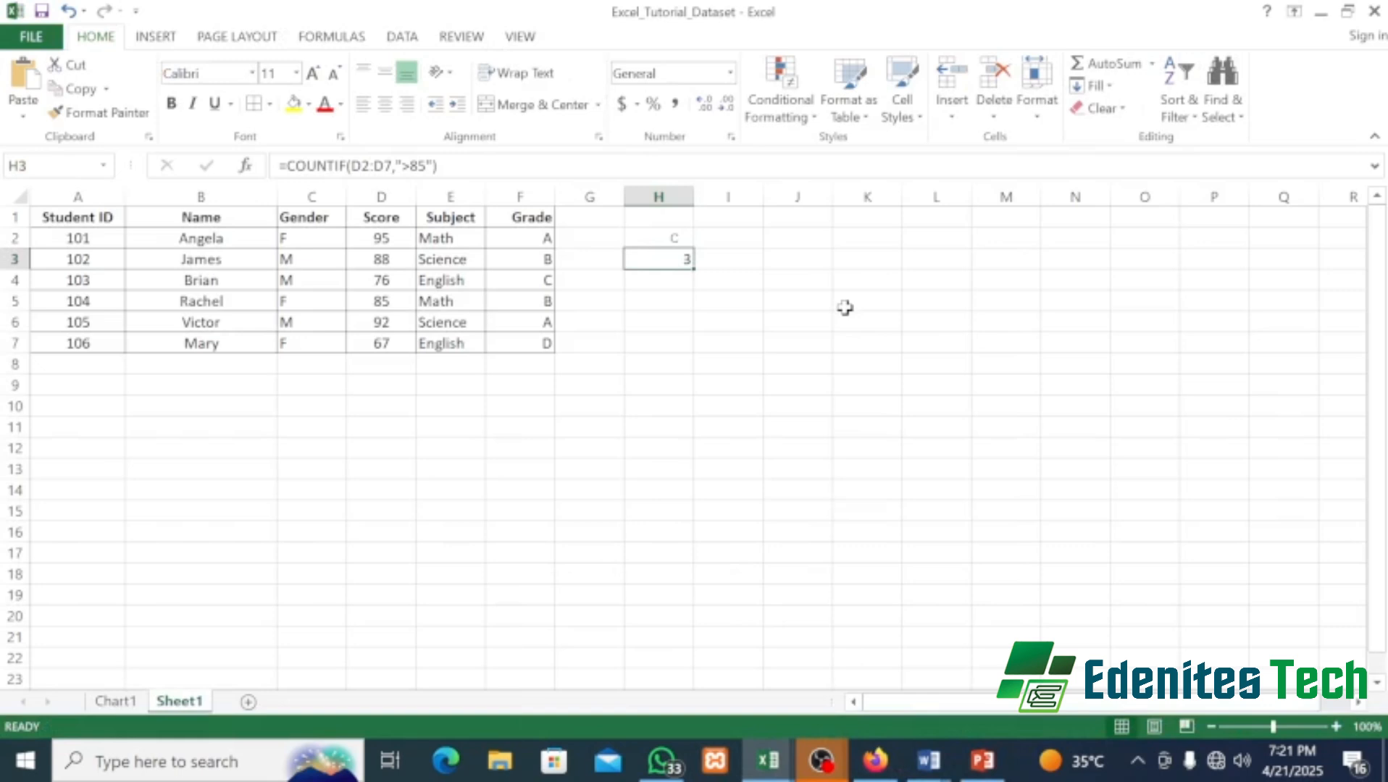
- Begin a COUNTIFS formula in cell H4 with the Gender range C2:C7 and "F" as the first criterion
{"action": "left_click", "coordinate": [674, 288]}
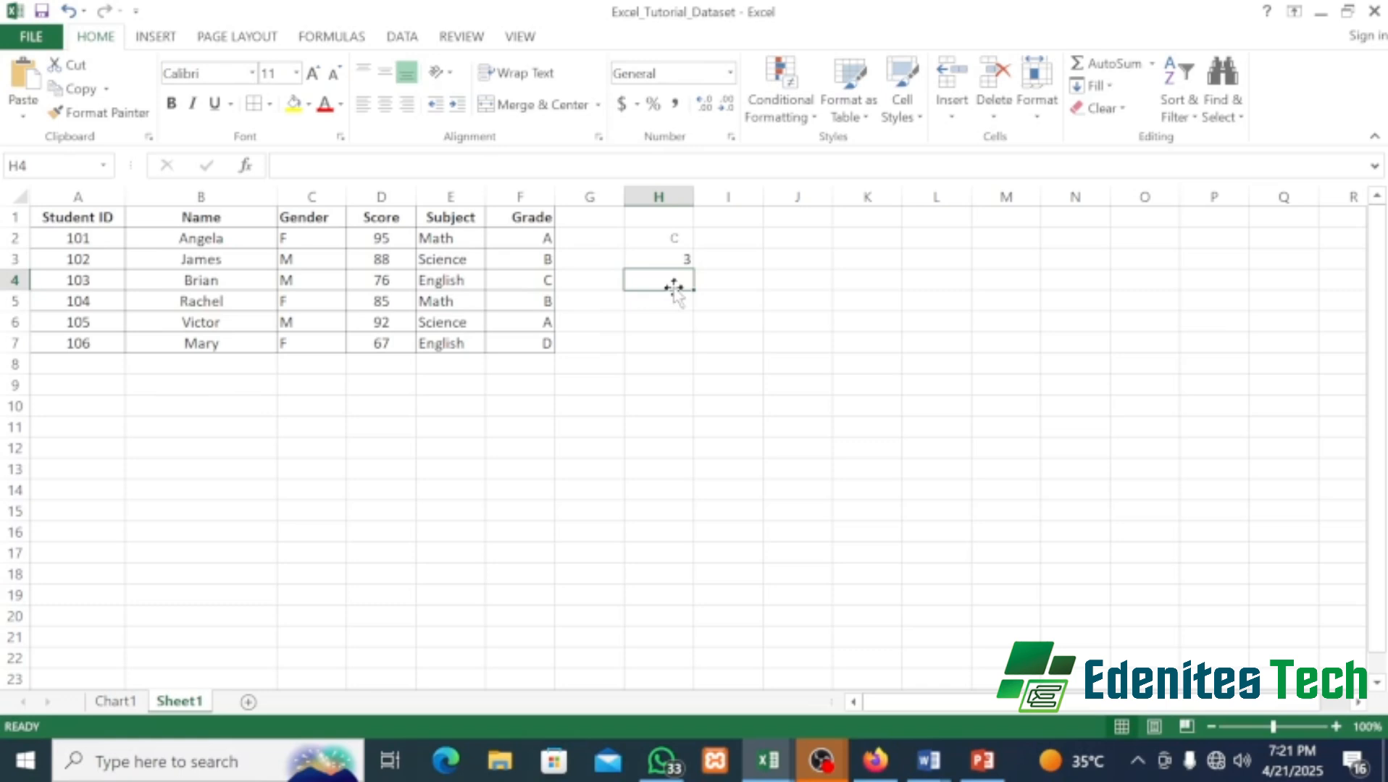
{"action": "type", "text": "="}
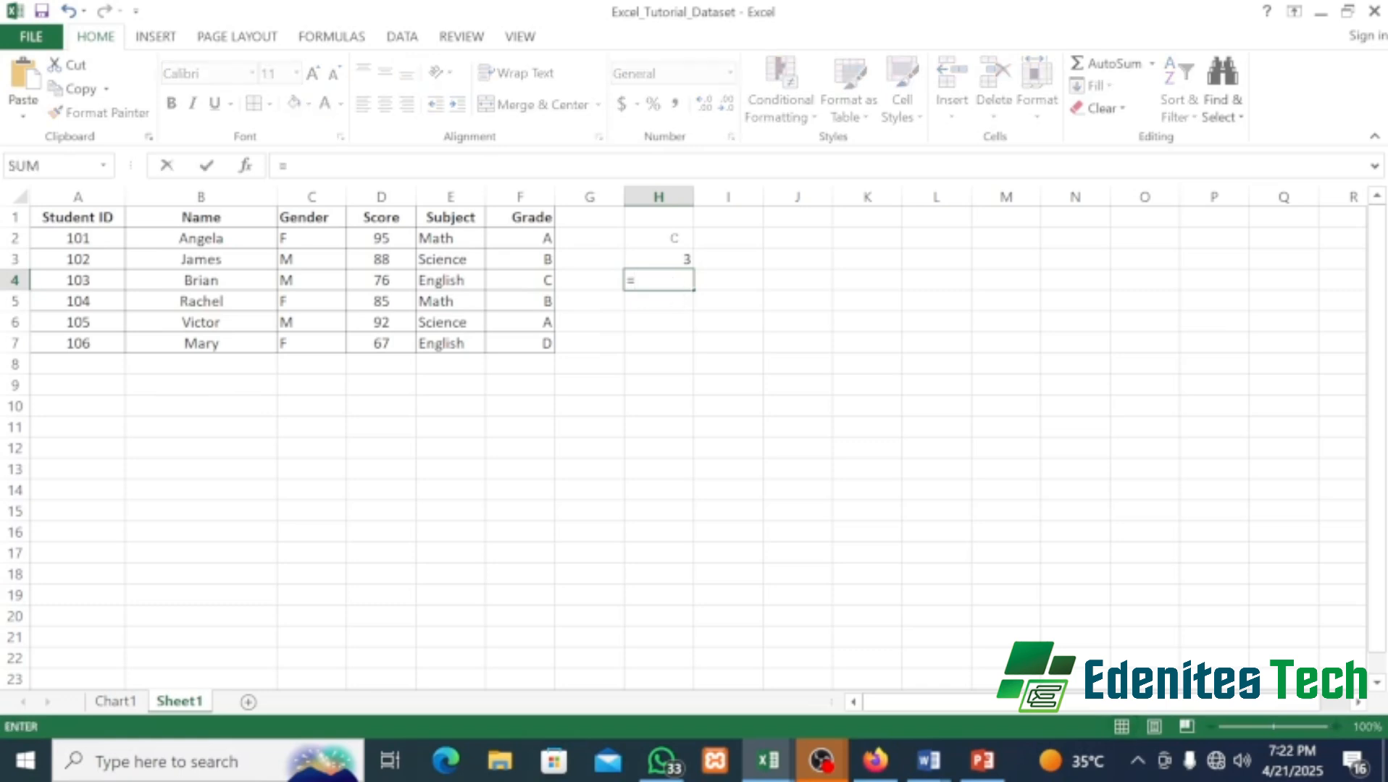
{"action": "type", "text": "COUN"}
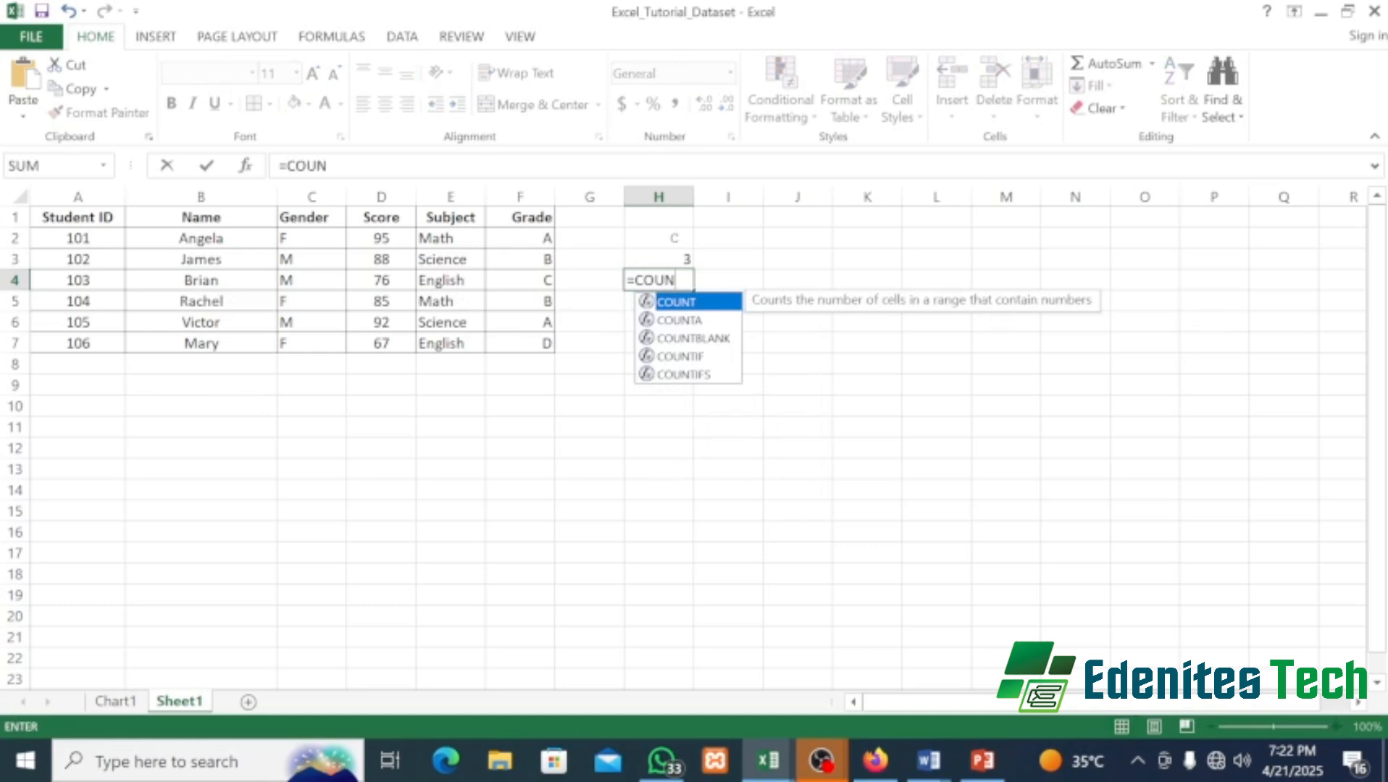
{"action": "type", "text": "TI"}
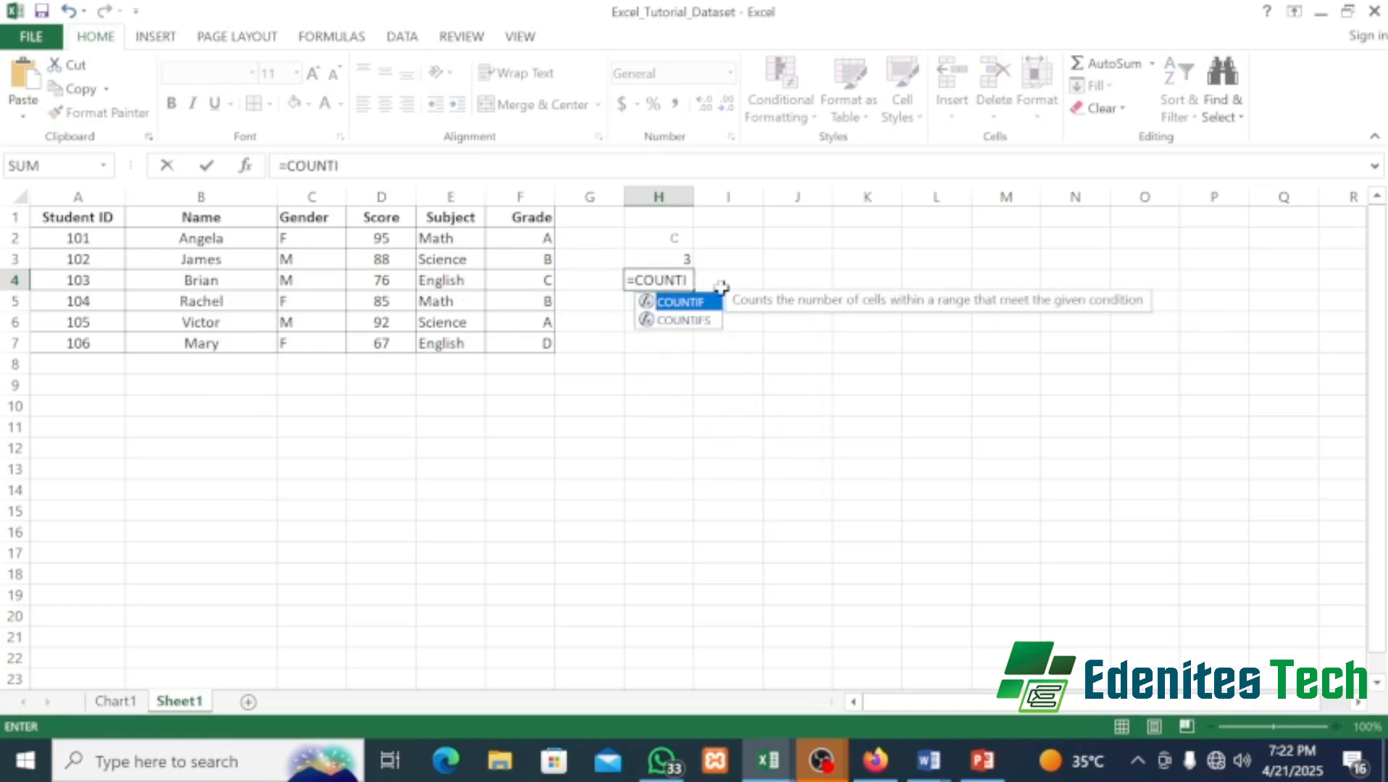
{"action": "double_click", "coordinate": [706, 320]}
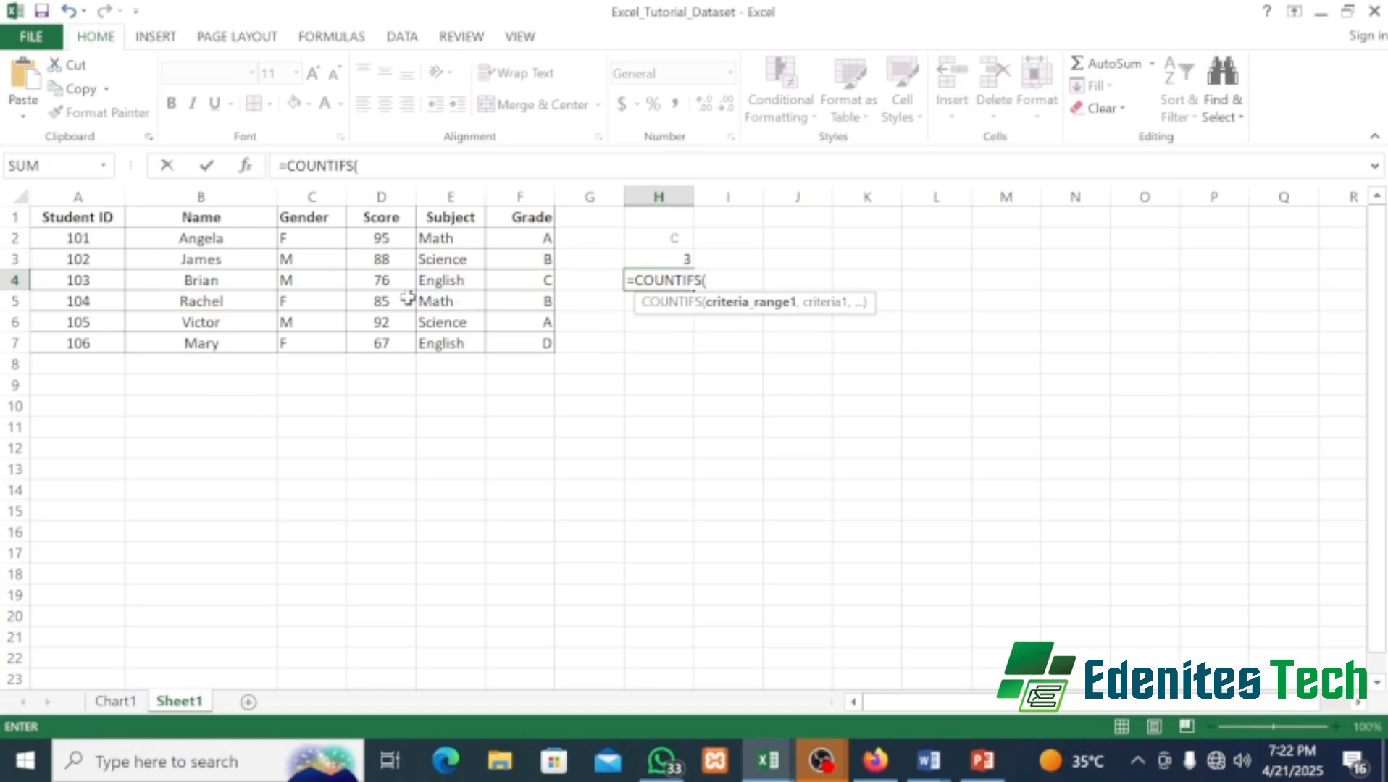
{"action": "left_click_drag", "start_coordinate": [300, 240], "coordinate": [303, 344]}
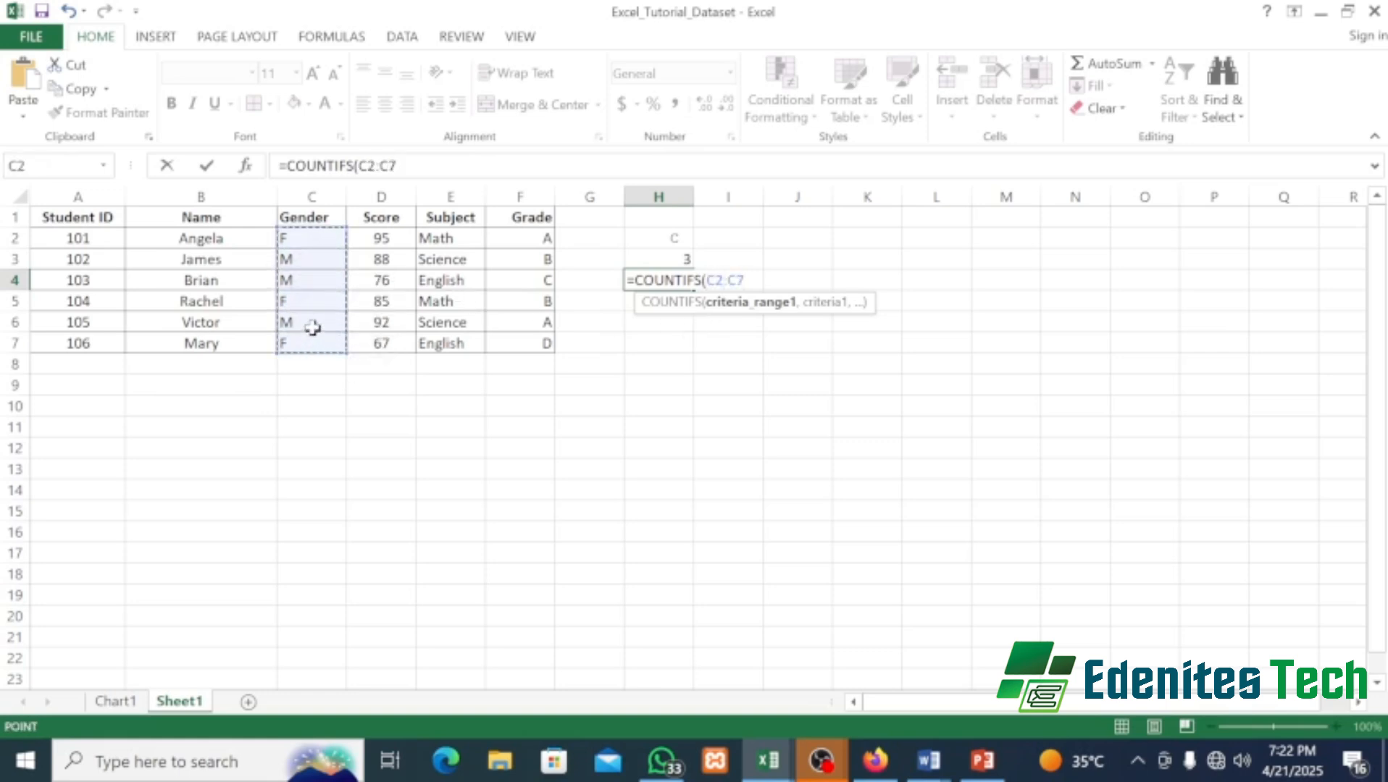
{"action": "type", "text": ","}
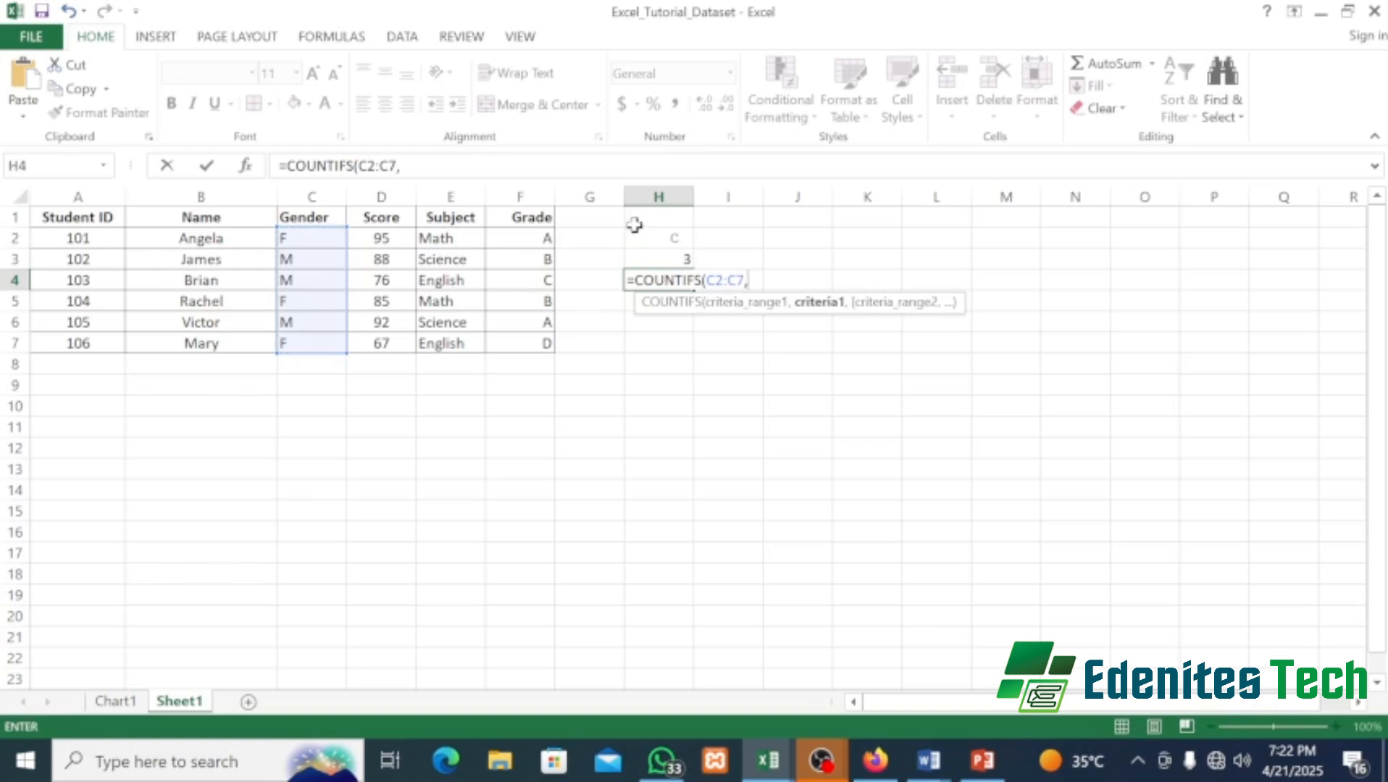
{"action": "type", "text": "\"F\""}
{"action": "type", "text": ","}
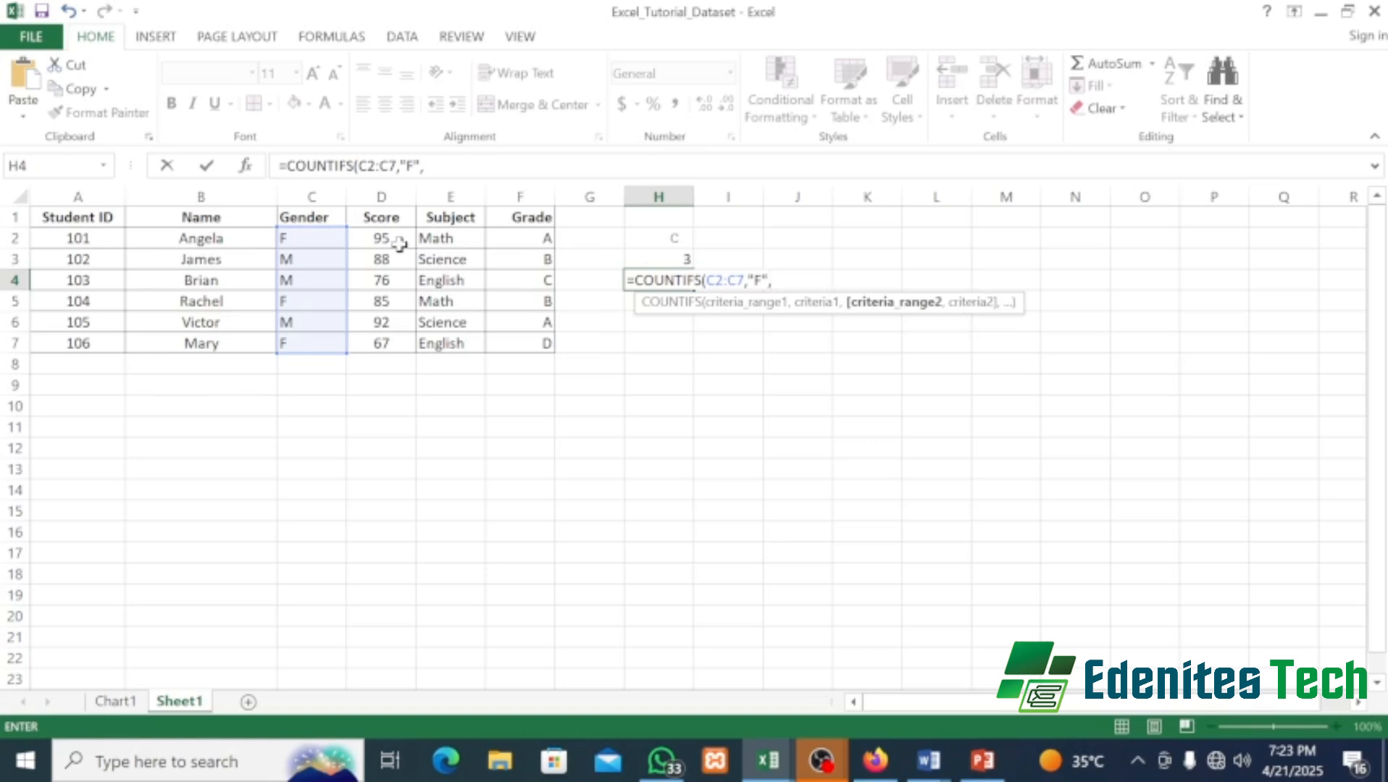
- Complete the COUNTIFS formula in H4 with the Score range D2:D7 and criterion ">80", and select the cell for review
{"action": "left_click_drag", "start_coordinate": [389, 233], "coordinate": [382, 342]}
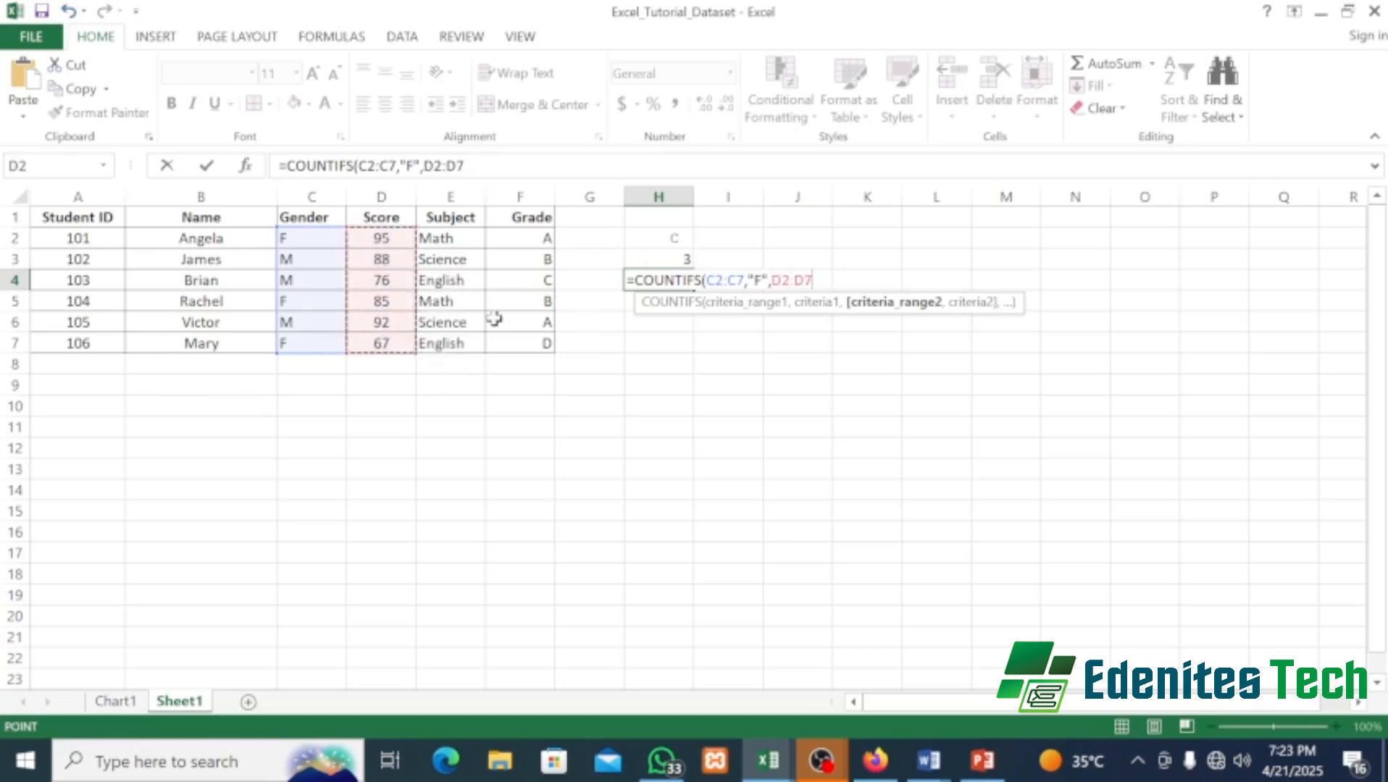
{"action": "type", "text": ",\""}
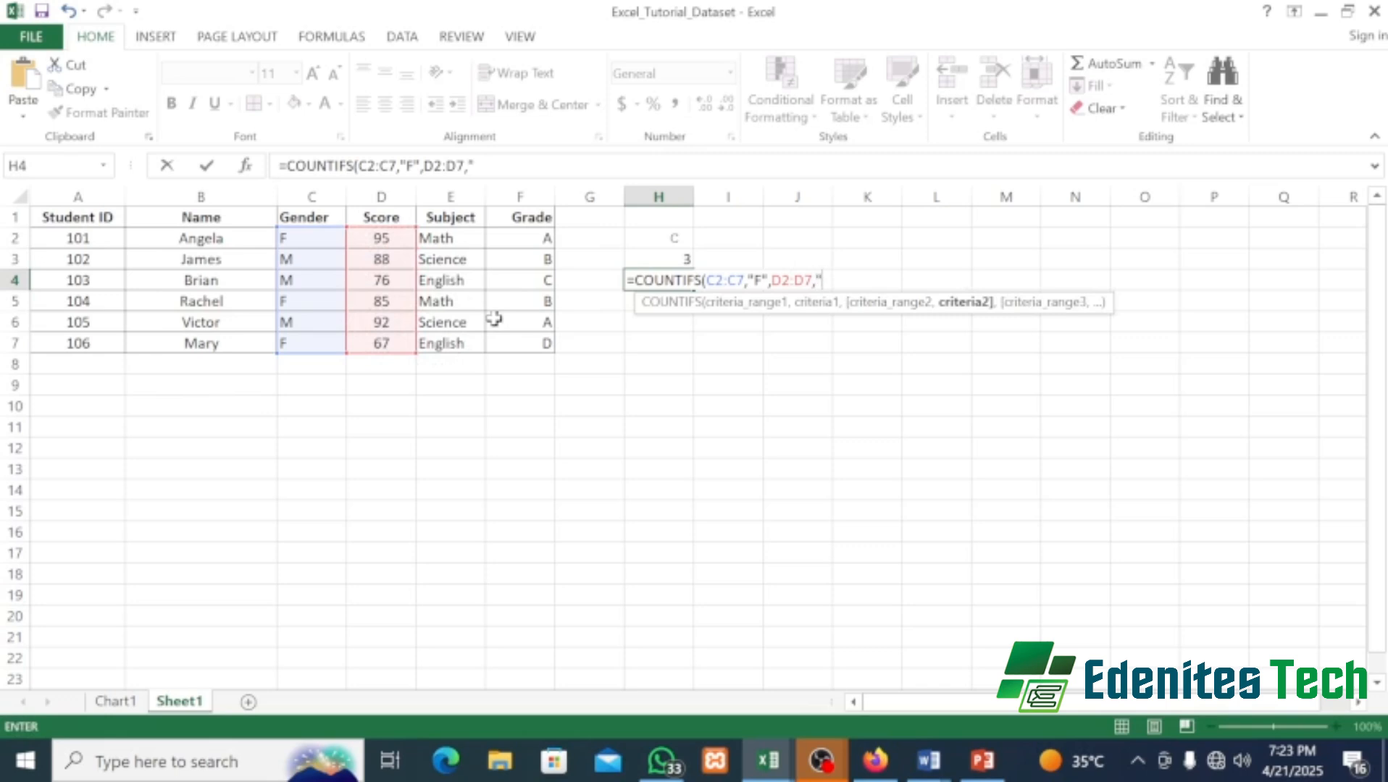
{"action": "type", "text": ">80\")"}
{"action": "key", "text": "Return"}
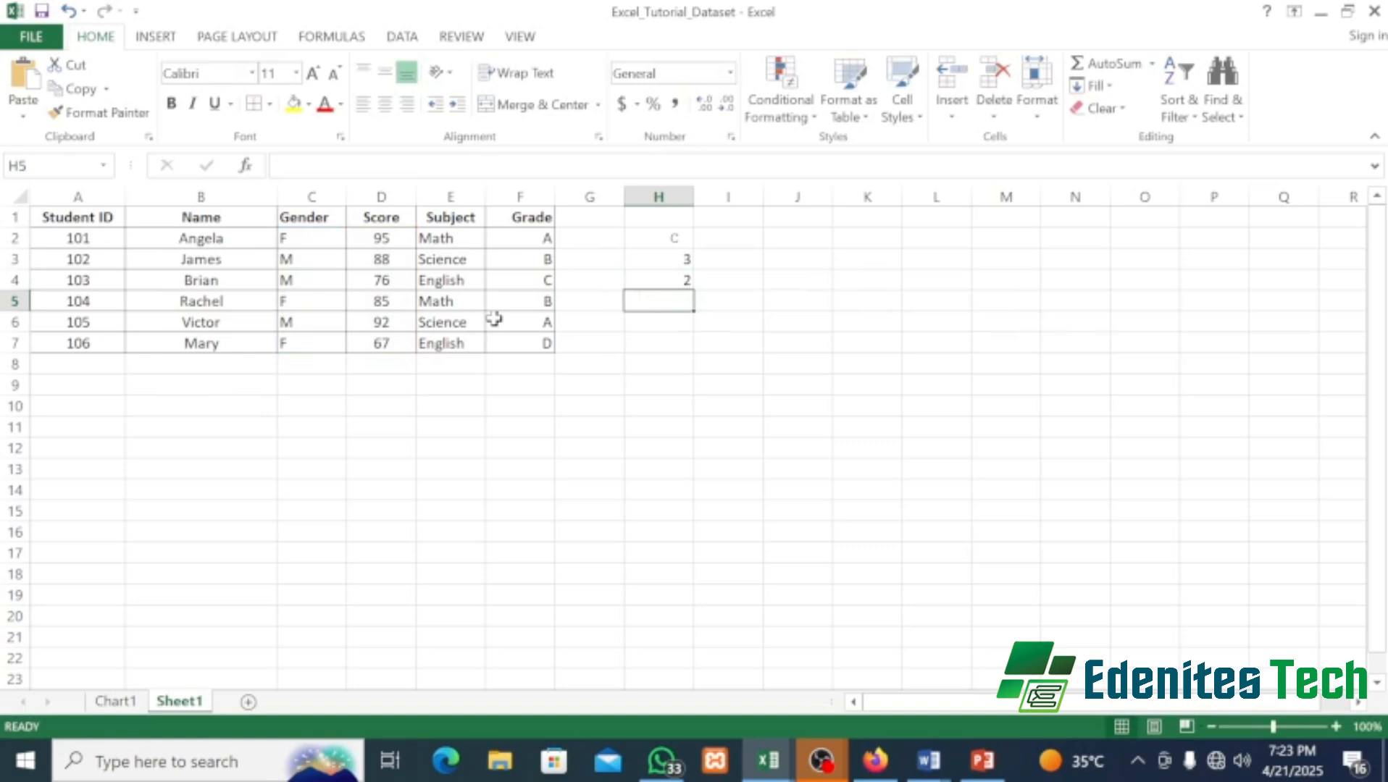
{"action": "left_click", "coordinate": [650, 281]}
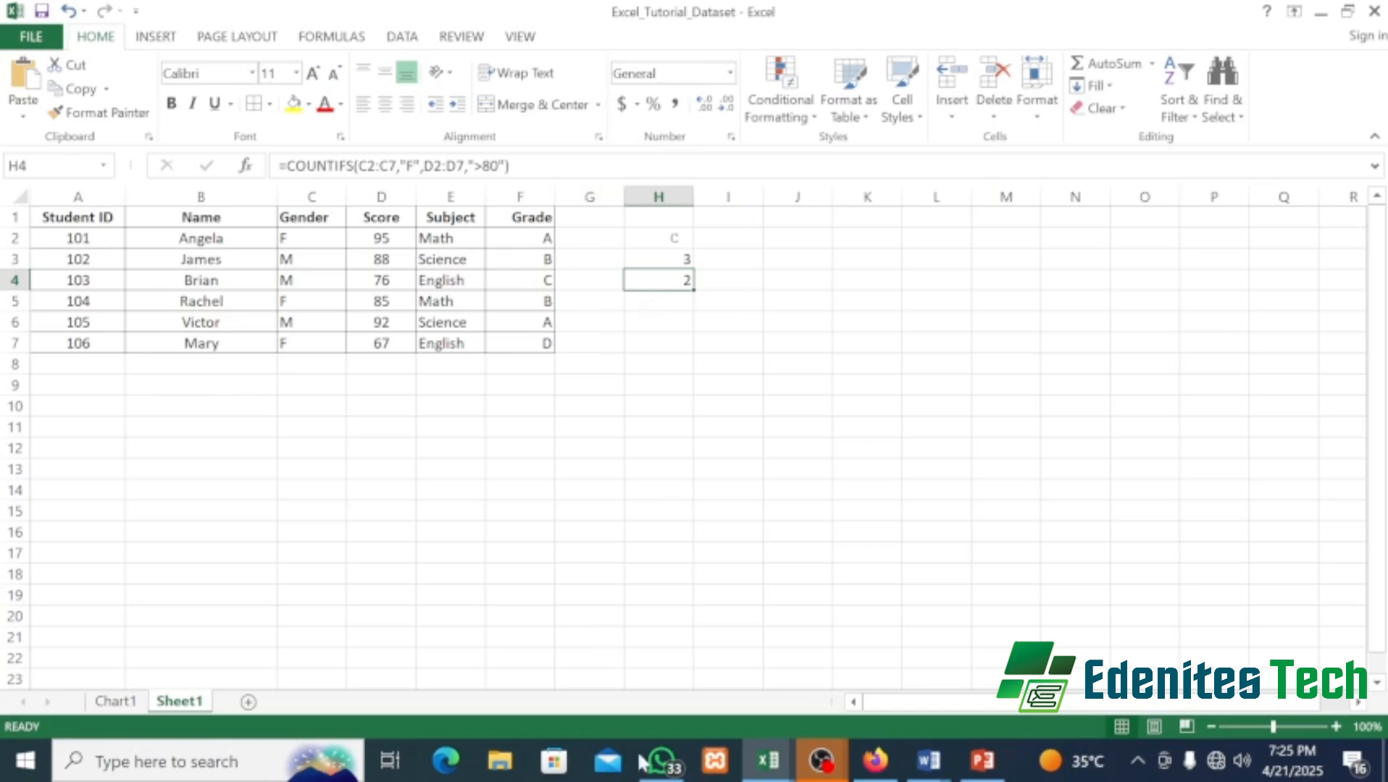
{"action": "mouse_move", "coordinate": [822, 768]}
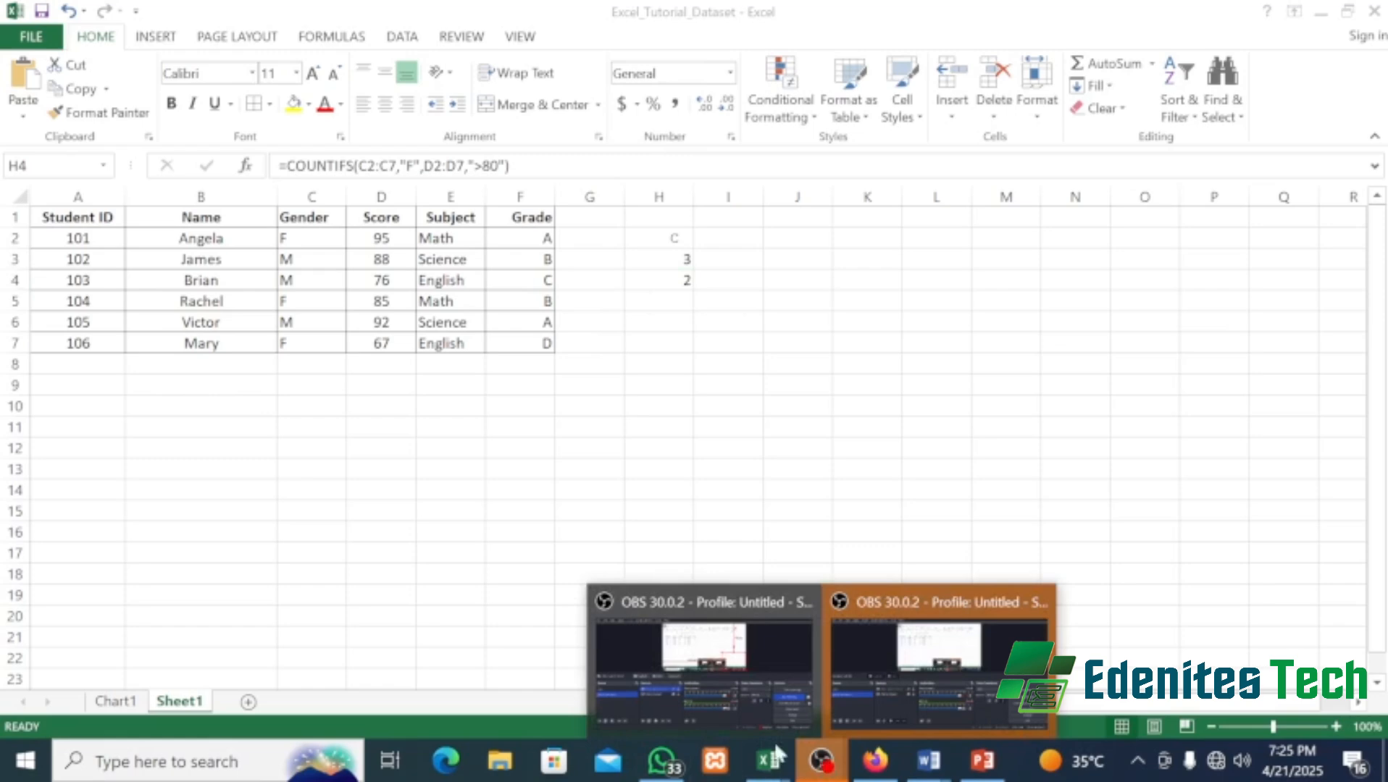